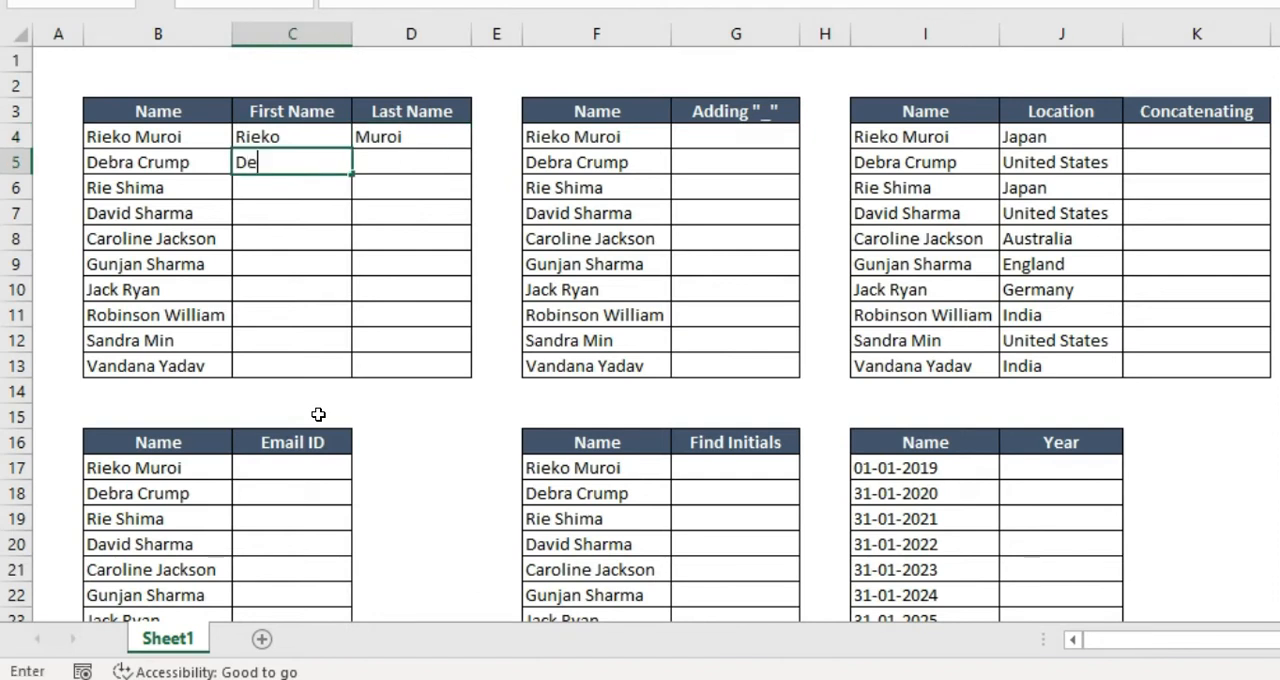
# Enter the second person's first name in C5 and last name in D5
pyautogui.press('Tab')
pyautogui.write('Crump')
pyautogui.press('Return')
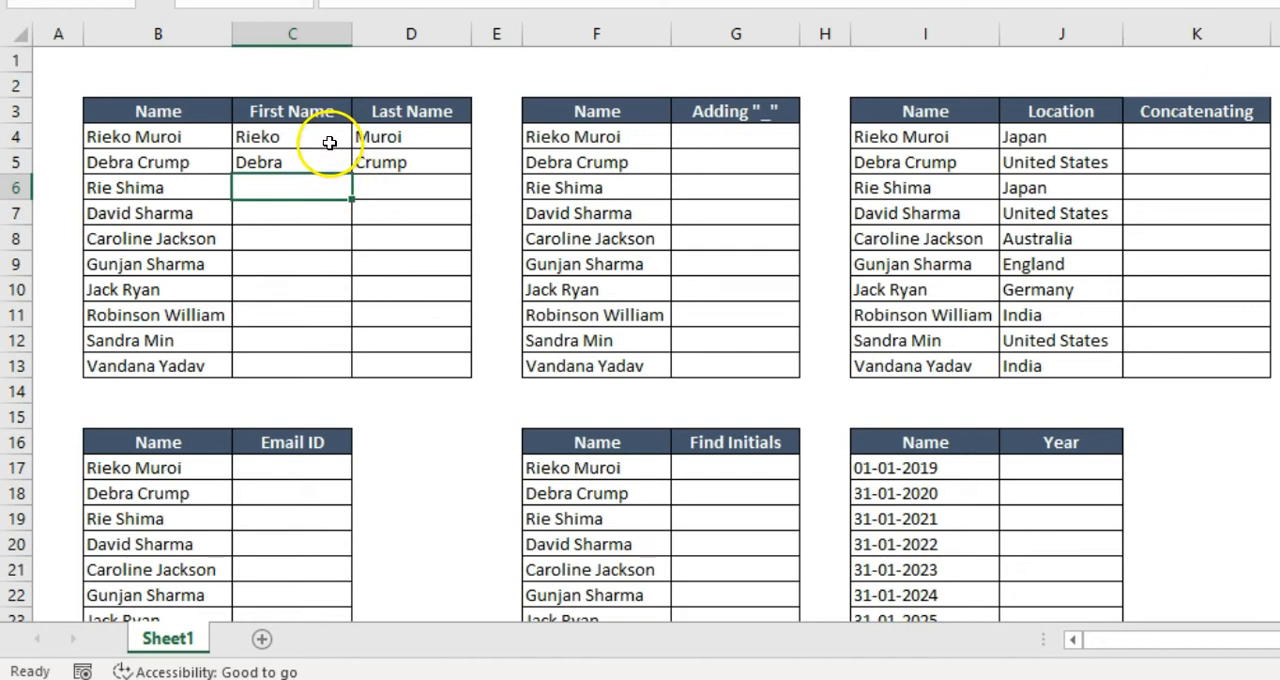
# Extend the two First Name examples in C4:C5 down to C13 using the Flash Fill option
pyautogui.moveTo(329, 142); pyautogui.dragTo(328, 165)
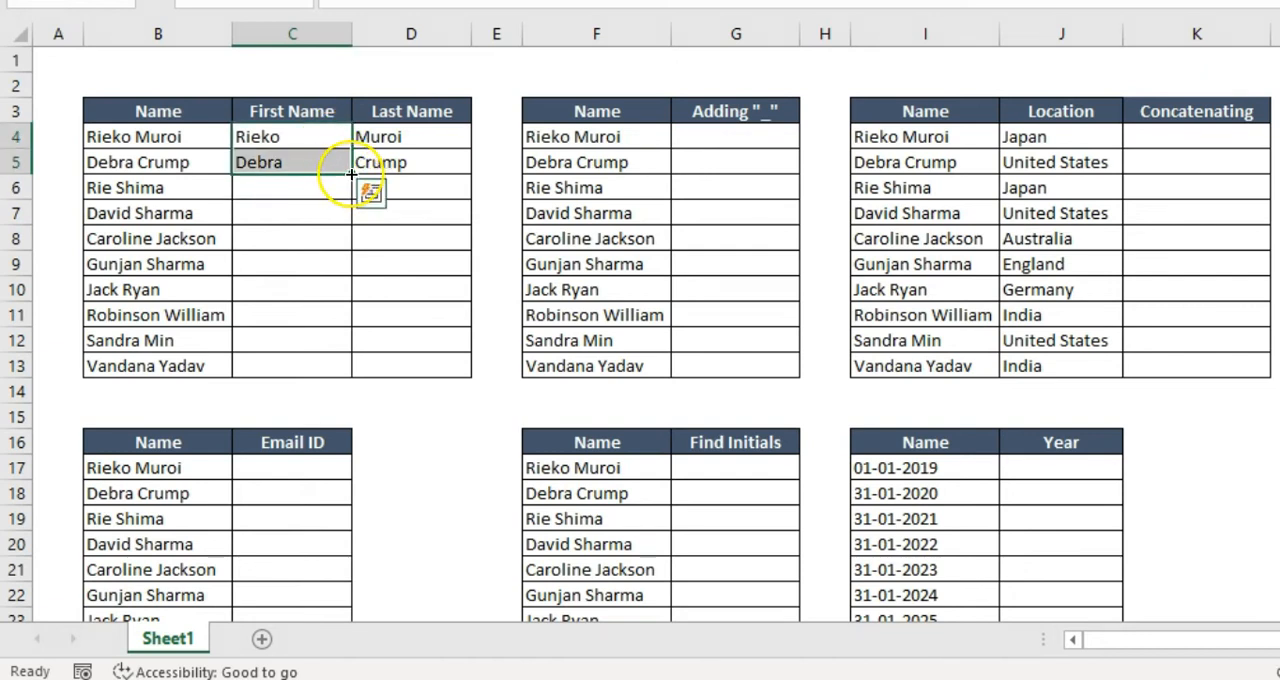
pyautogui.moveTo(351, 174); pyautogui.dragTo(348, 386)
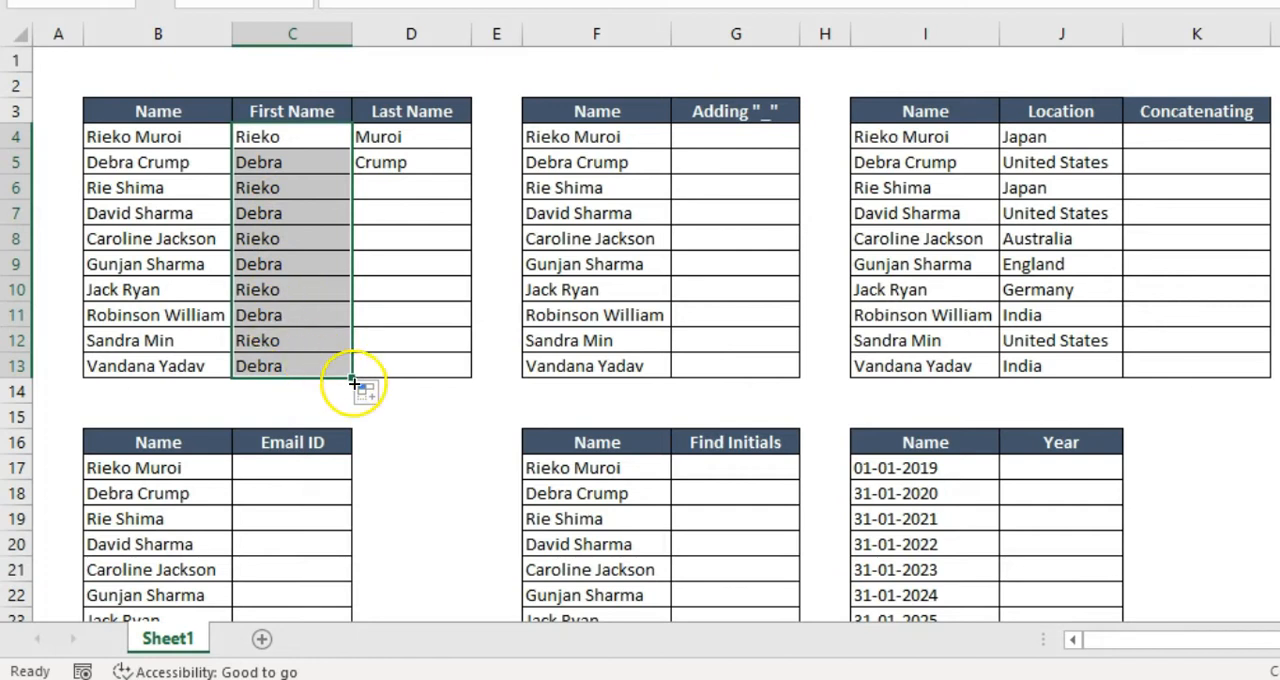
pyautogui.click(378, 398)
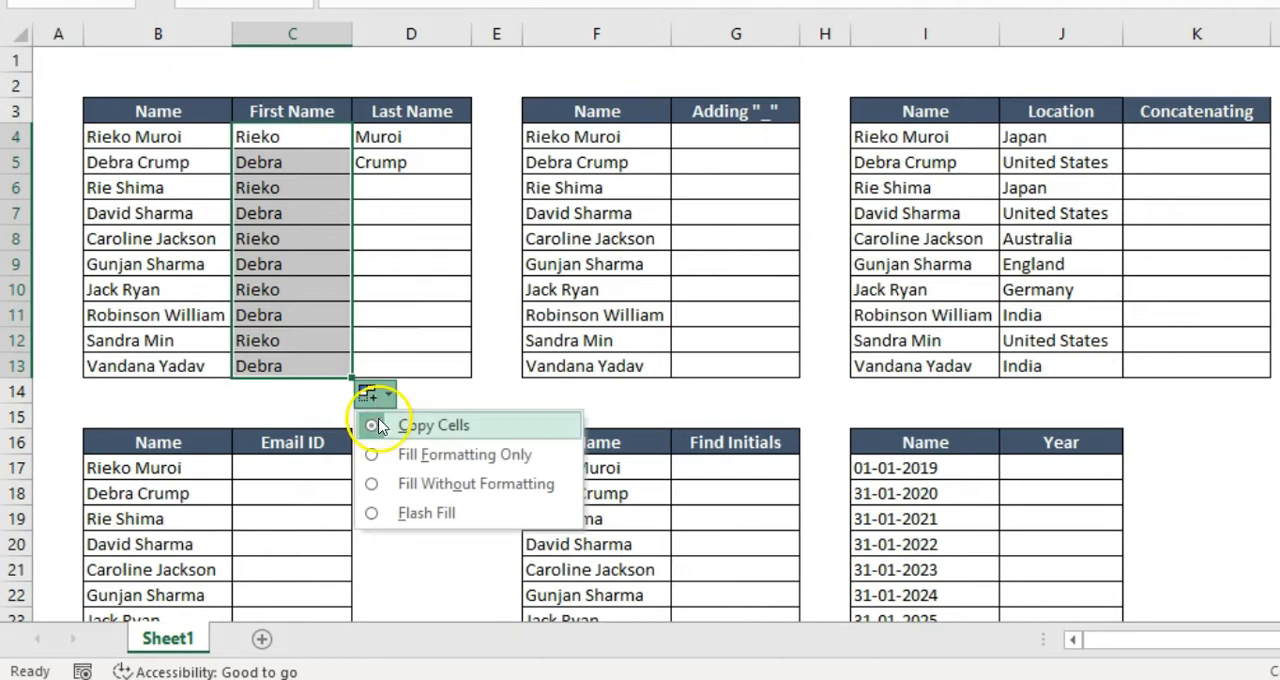
pyautogui.click(371, 514)
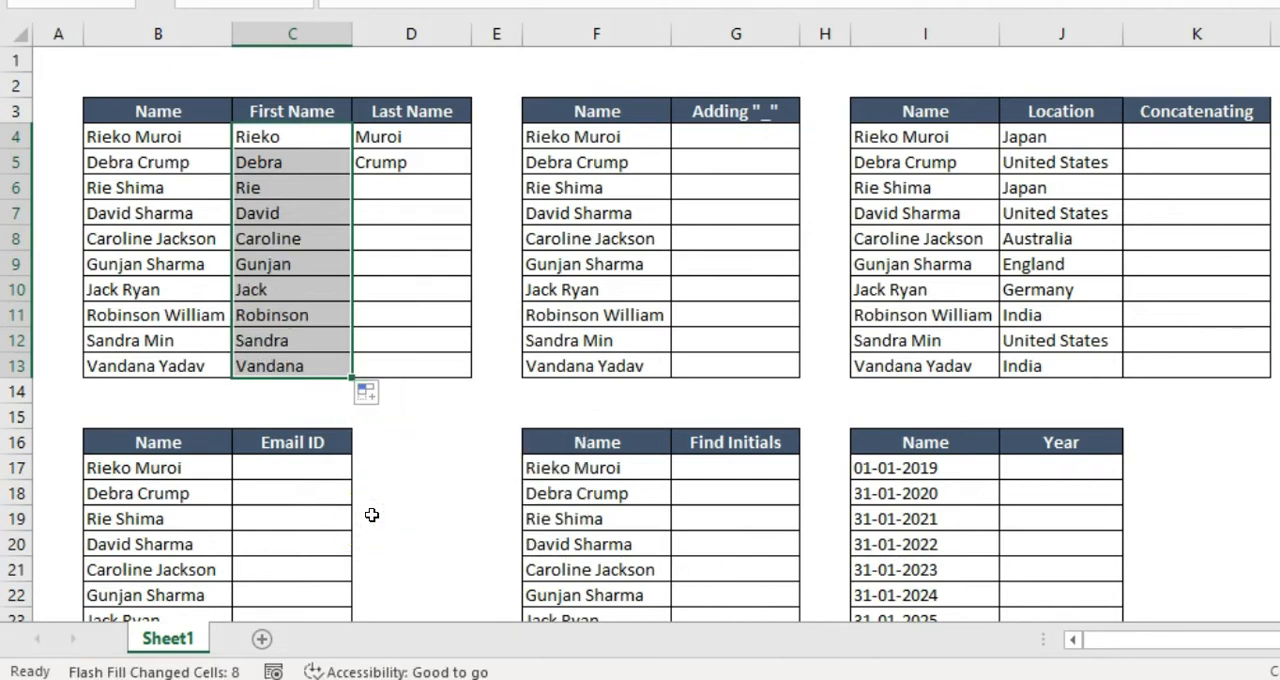
pyautogui.moveTo(282, 140); pyautogui.dragTo(278, 165)
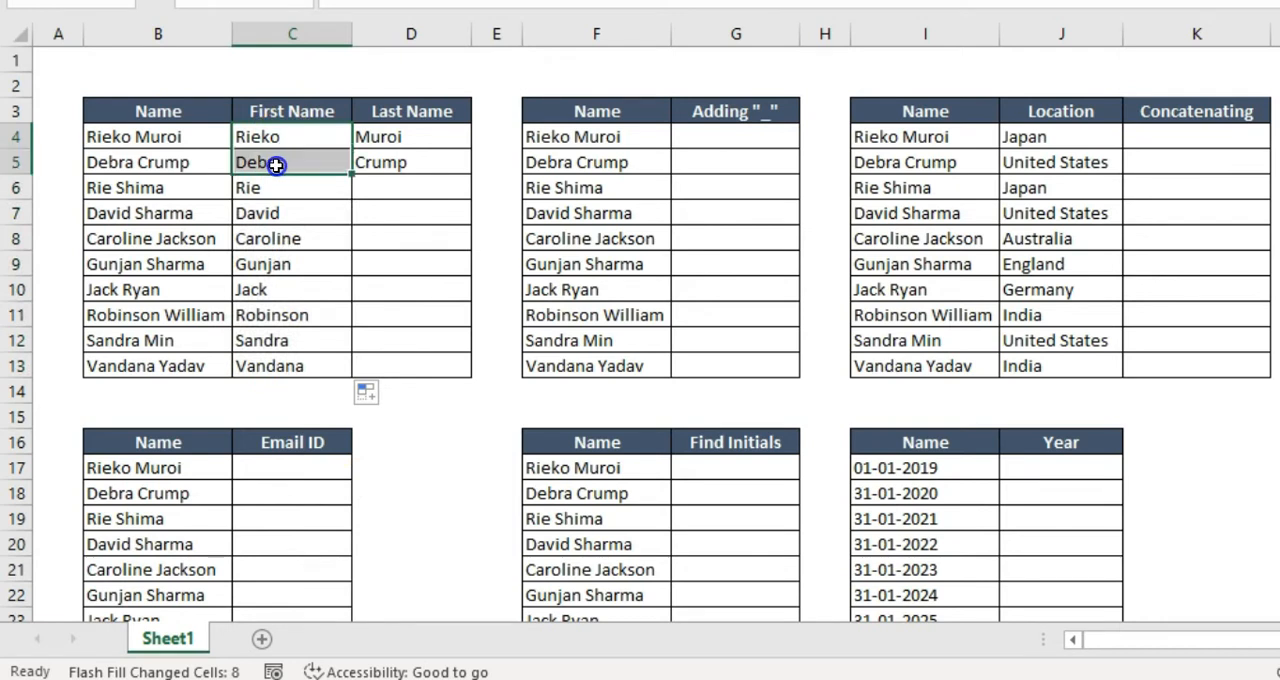
pyautogui.click(276, 165)
pyautogui.click(270, 150)
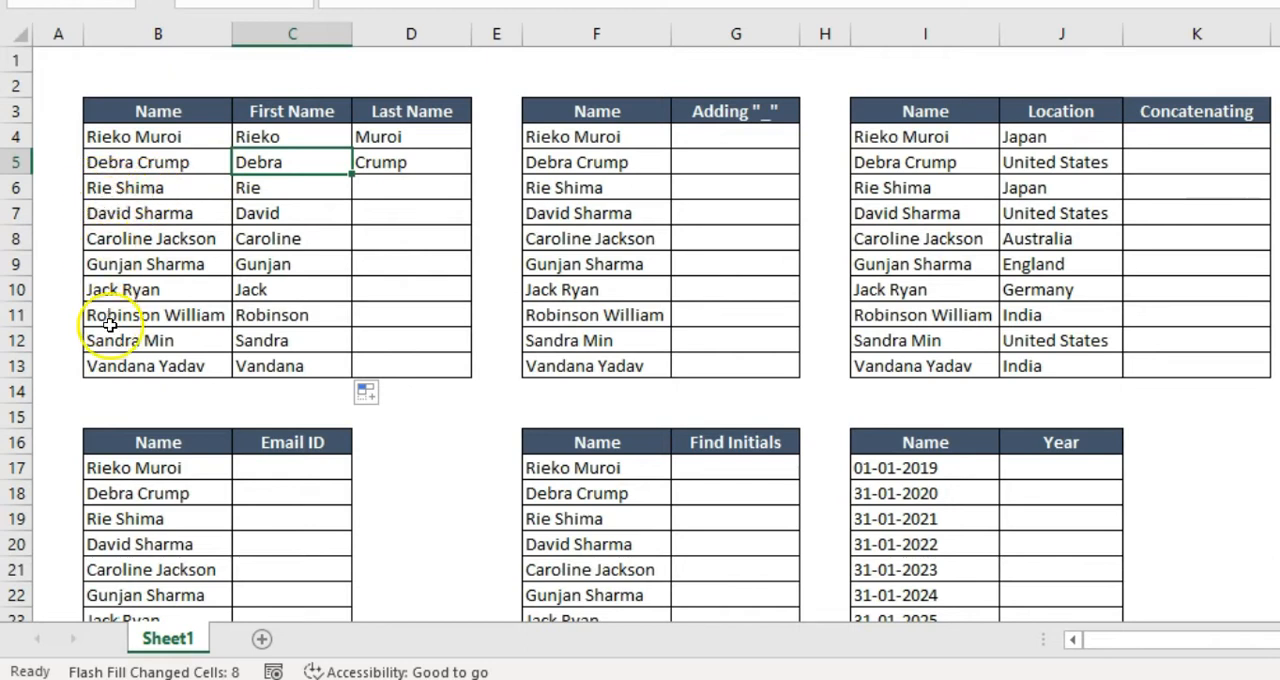
pyautogui.moveTo(297, 136); pyautogui.dragTo(298, 366)
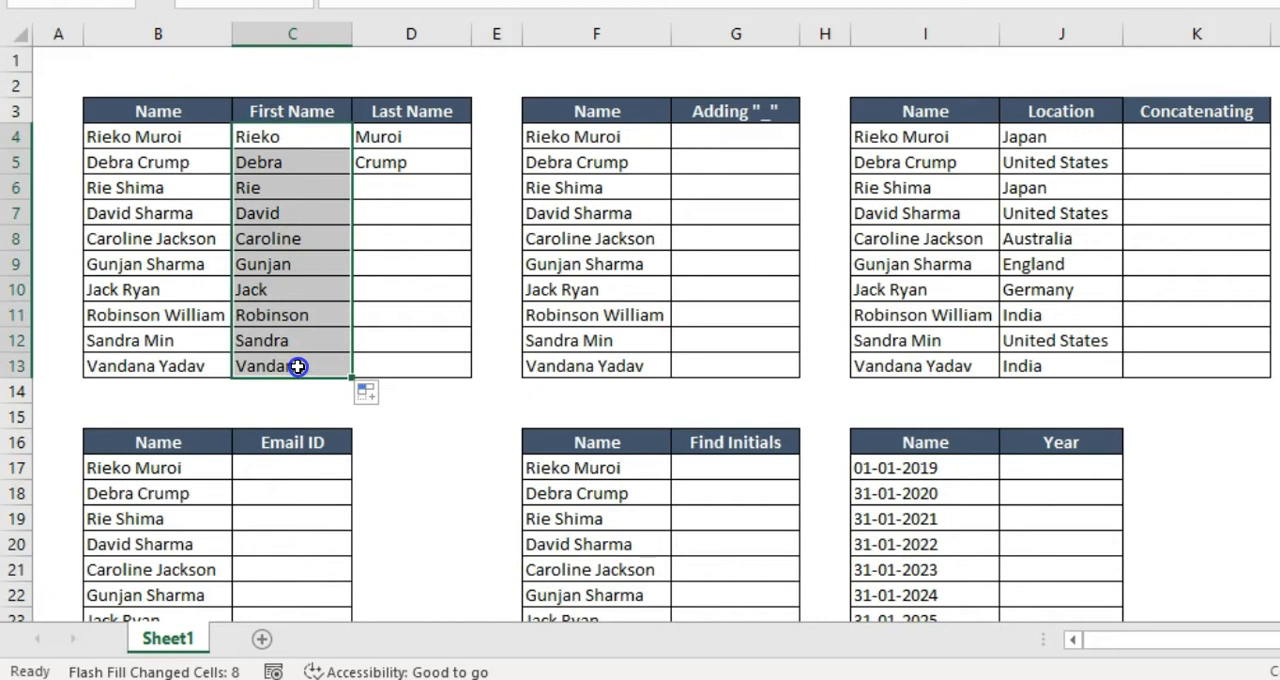
# Extend the two Last Name examples in D4:D5 down to D13 using the Flash Fill option
pyautogui.moveTo(408, 137); pyautogui.dragTo(469, 376)
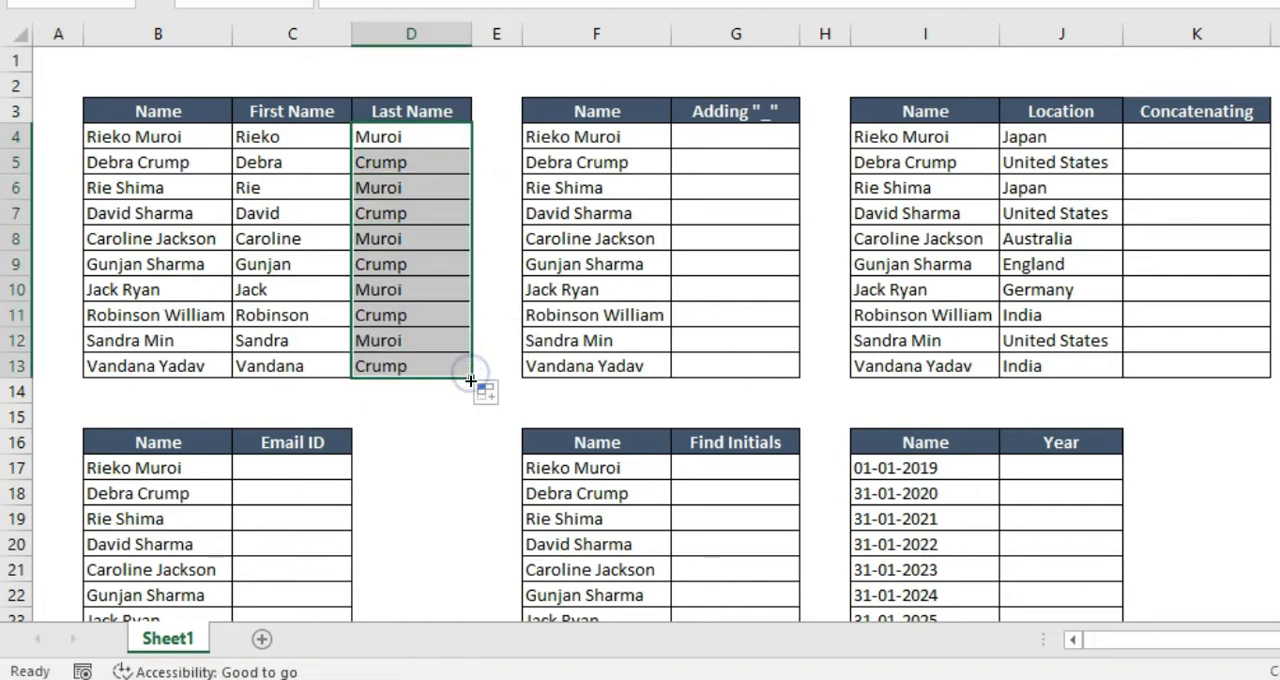
pyautogui.click(485, 393)
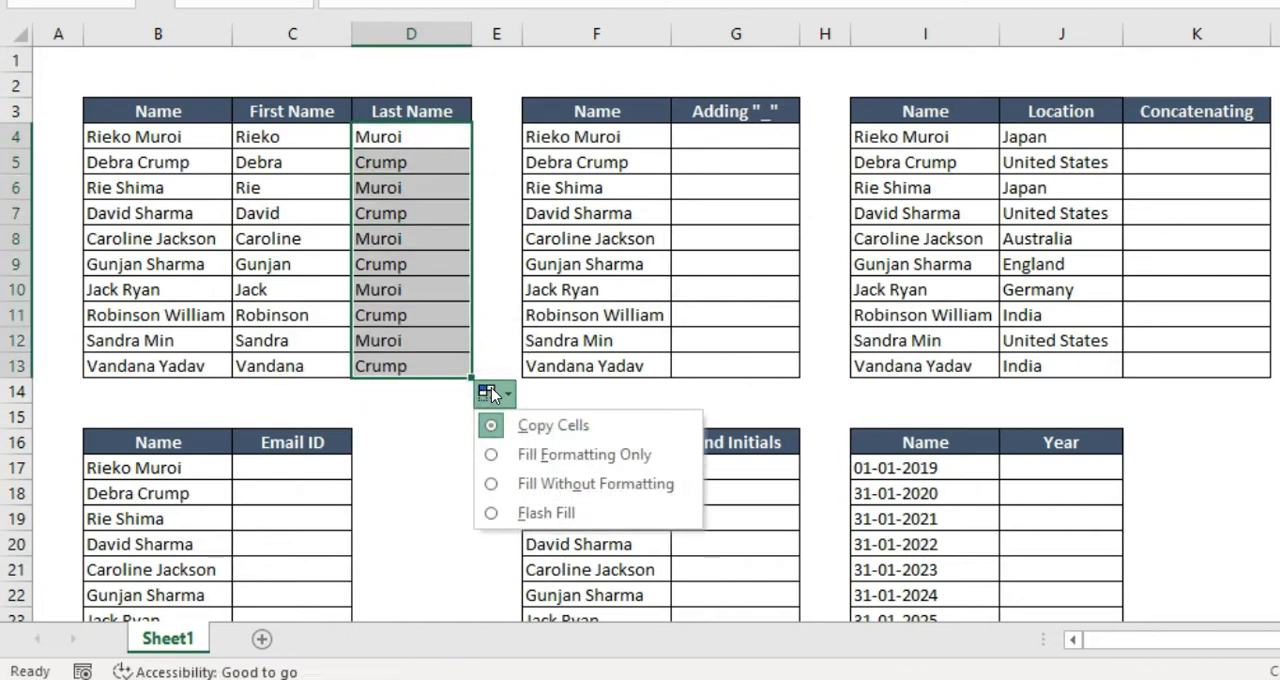
pyautogui.click(490, 513)
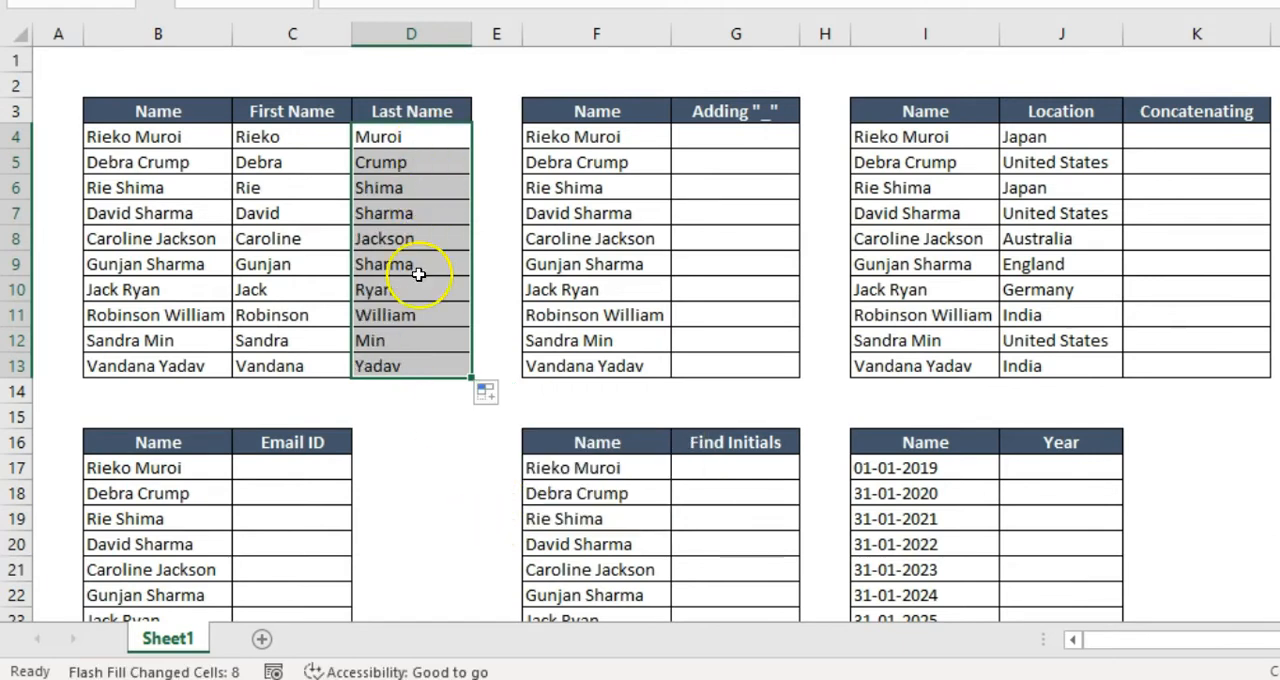
pyautogui.click(737, 134)
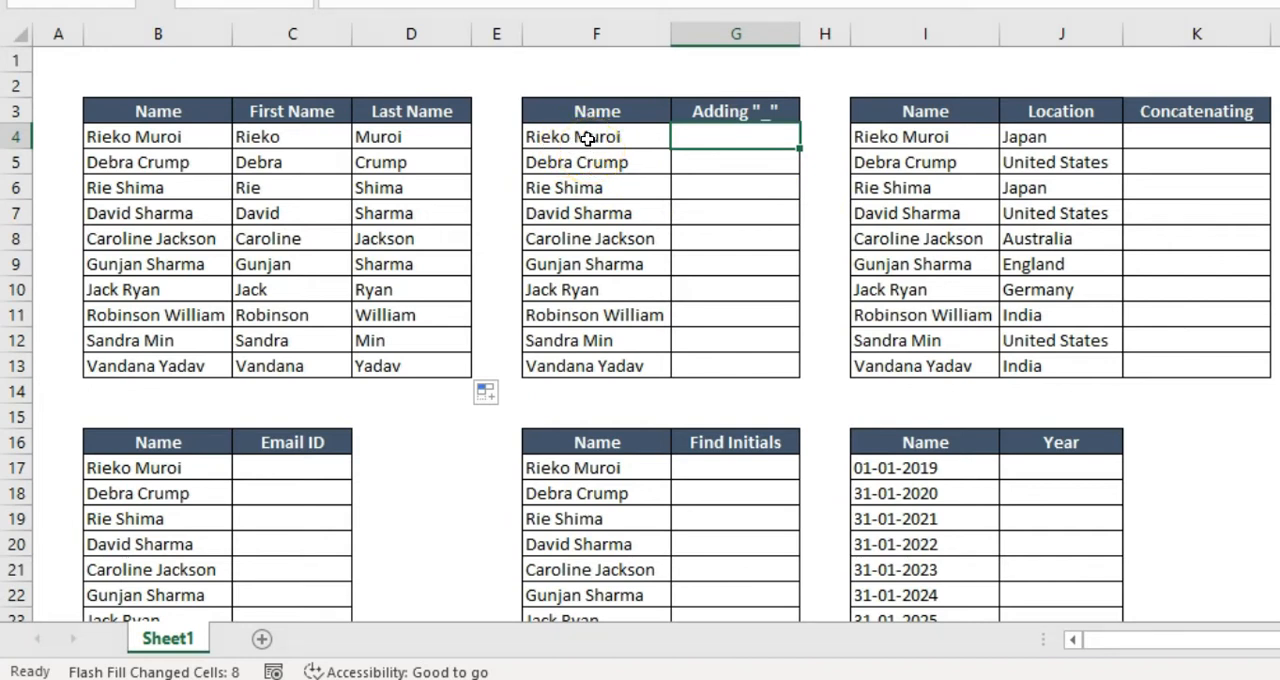
pyautogui.moveTo(586, 139); pyautogui.dragTo(594, 363)
pyautogui.click(596, 366)
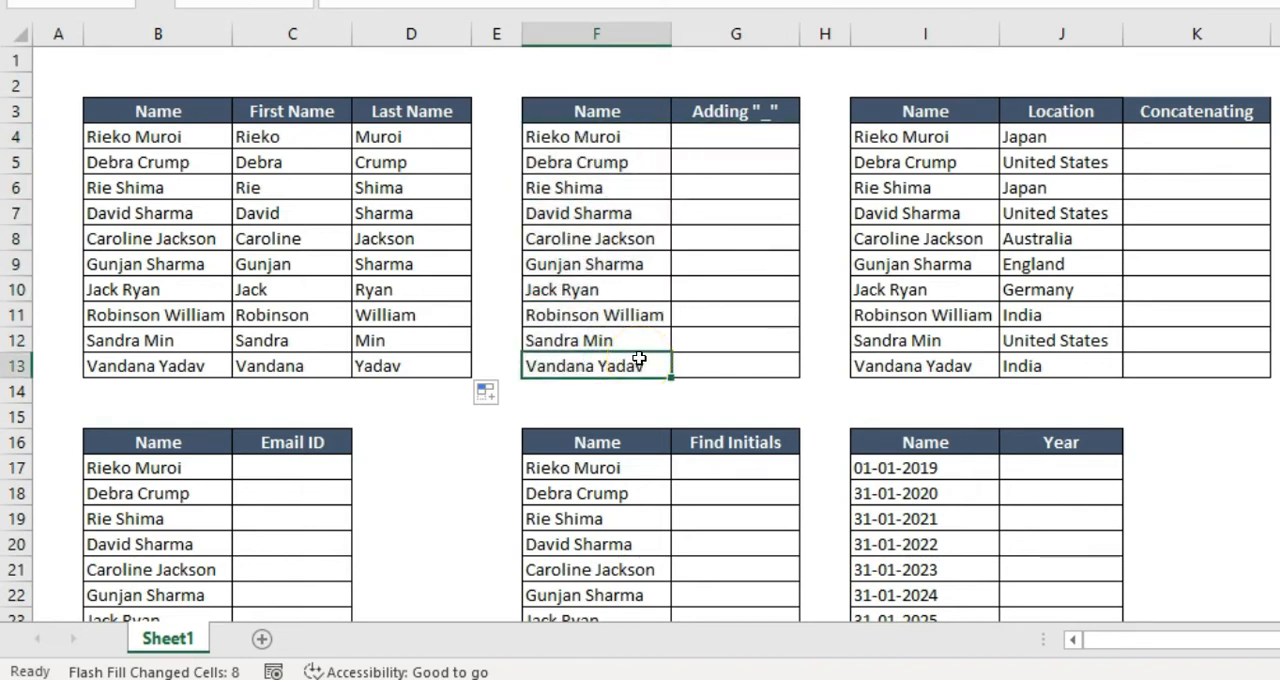
pyautogui.click(810, 288)
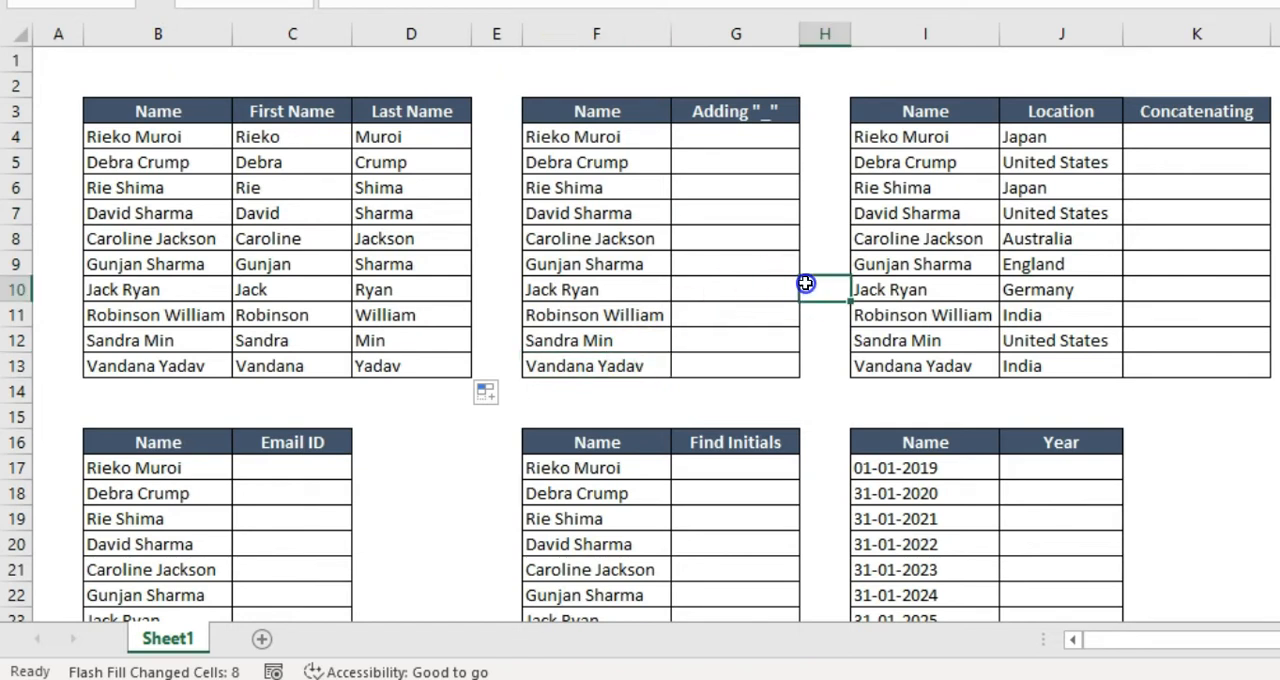
# Enter the first person's full name in G4 with an underscore between first and last name
pyautogui.click(740, 136)
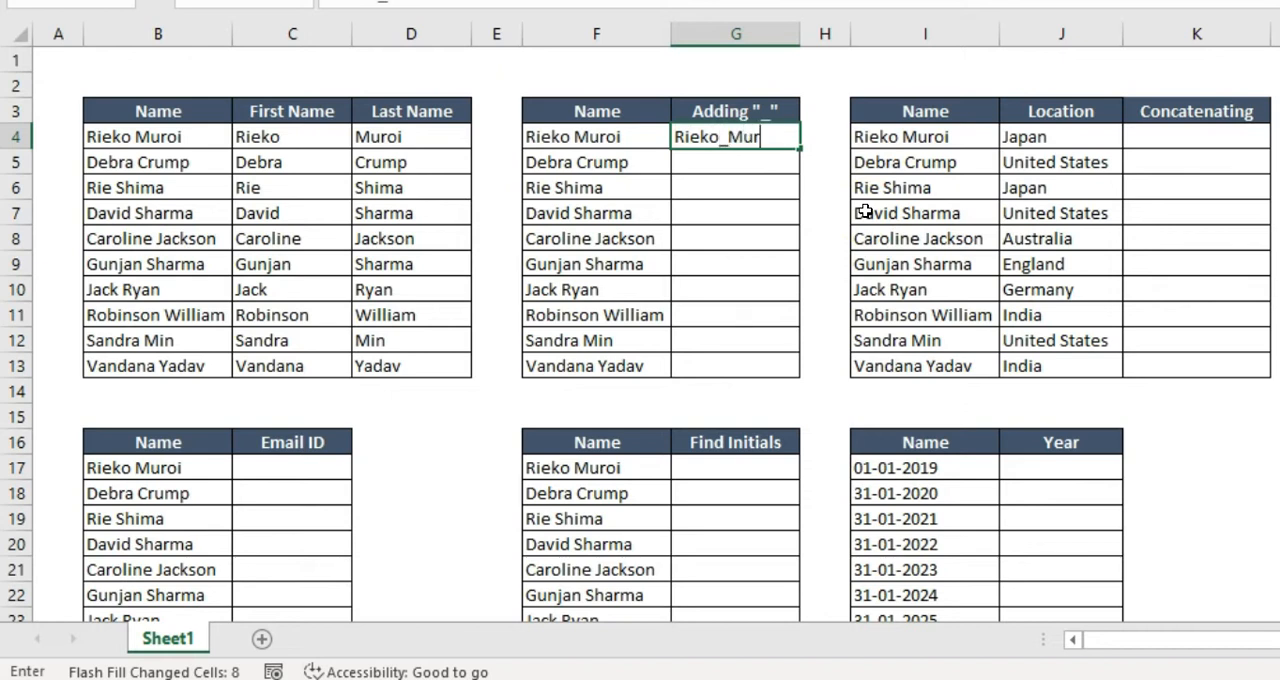
pyautogui.press('Return')
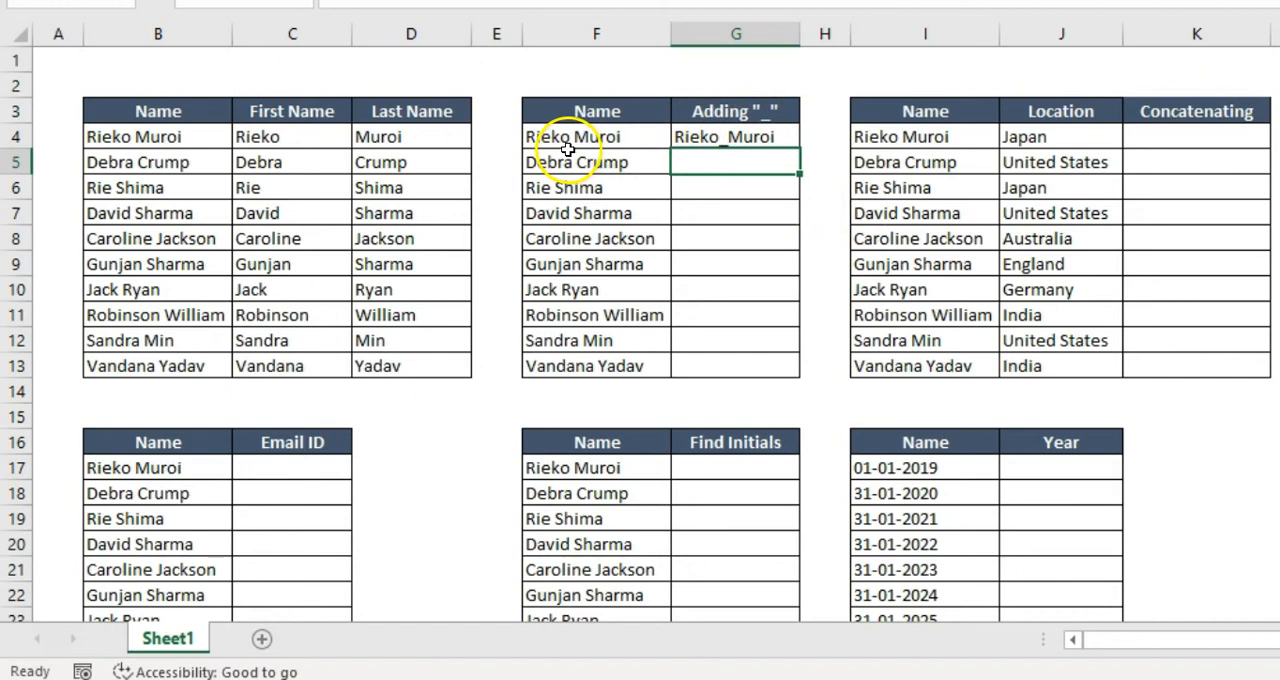
# Extend the underscore example in G4 down to G13 using the Flash Fill option
pyautogui.click(781, 136)
pyautogui.moveTo(798, 148); pyautogui.dragTo(786, 372)
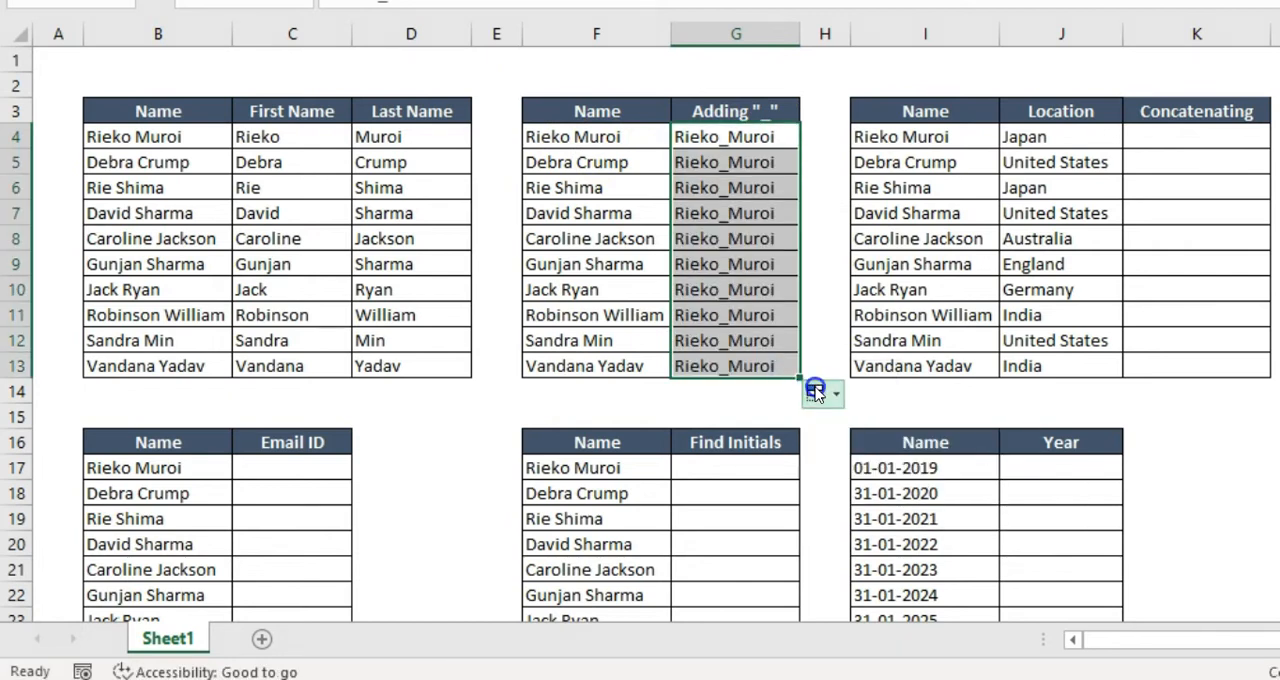
pyautogui.click(820, 396)
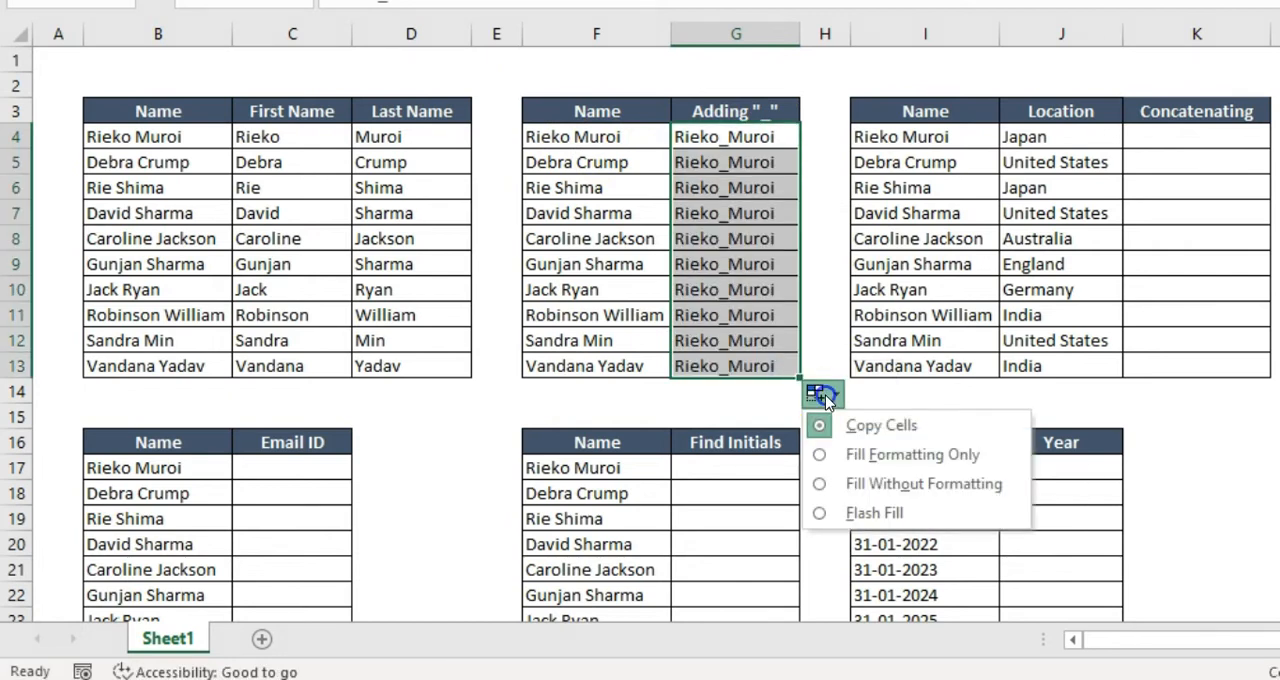
pyautogui.click(822, 512)
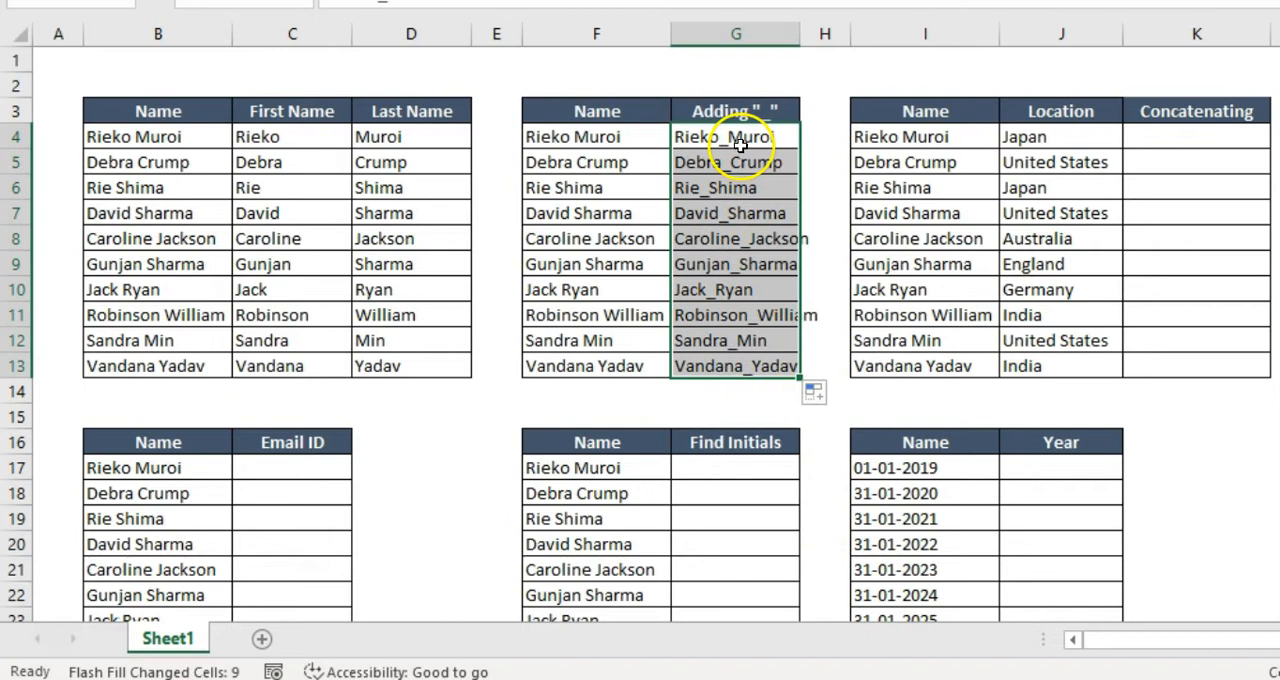
pyautogui.moveTo(765, 159); pyautogui.dragTo(737, 366)
pyautogui.click(738, 367)
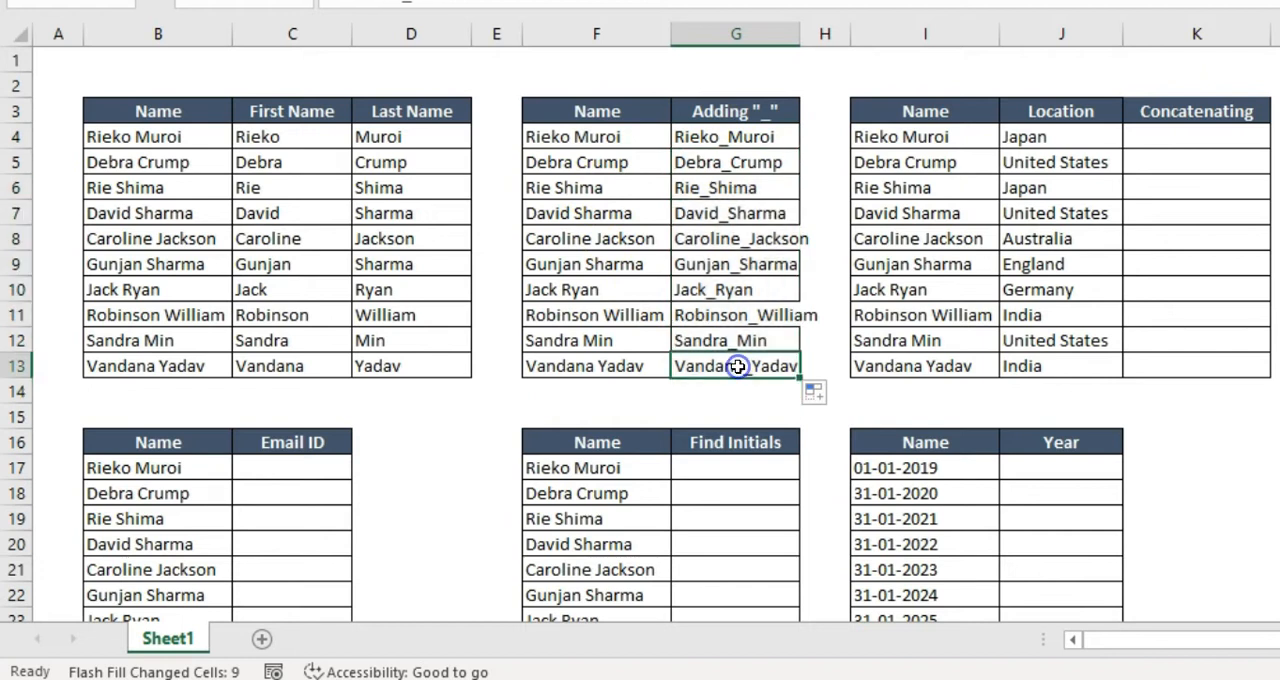
# Clear G5:G13 and refill the Adding "_" column with the Flash Fill command on G4:G13
pyautogui.moveTo(768, 166); pyautogui.dragTo(757, 366)
pyautogui.press('Delete')
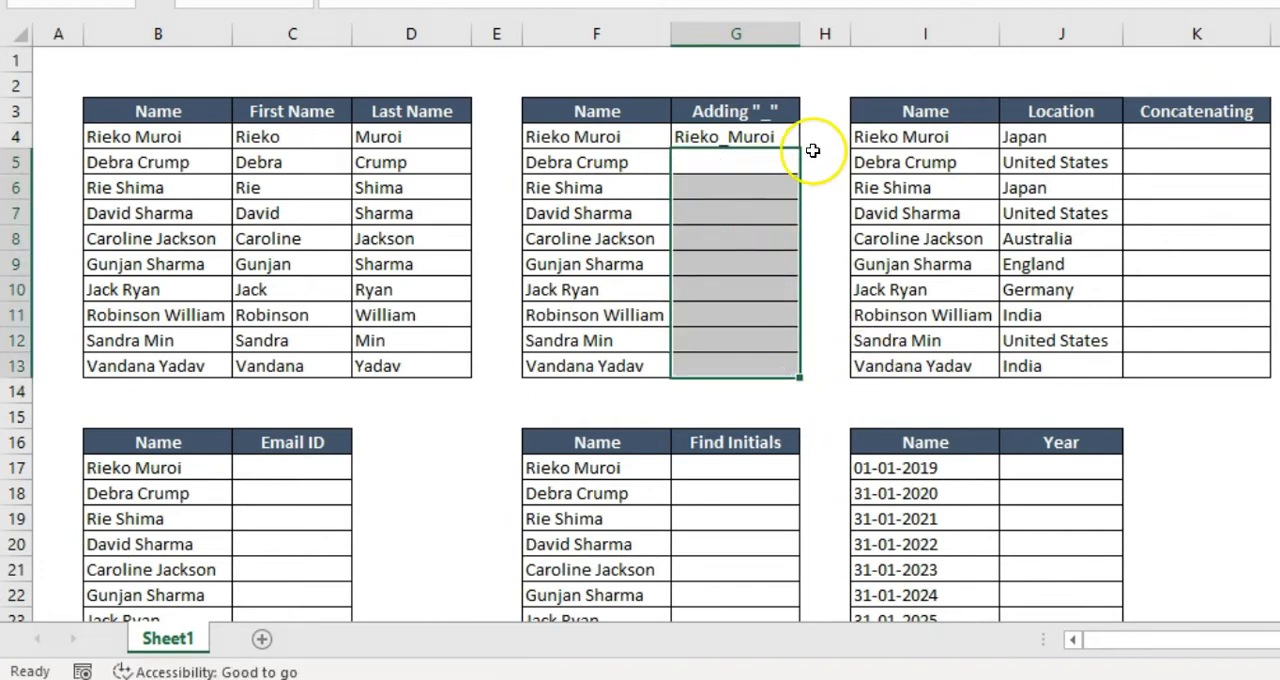
pyautogui.press('Up')
pyautogui.hotkey('shift', 'Down')
pyautogui.hotkey('shift', 'Down')
pyautogui.hotkey('shift', 'Down')
pyautogui.hotkey('shift', 'Down')
pyautogui.hotkey('shift', 'Down')
pyautogui.hotkey('shift', 'Down')
pyautogui.hotkey('shift', 'Down')
pyautogui.hotkey('shift', 'Down')
pyautogui.hotkey('shift', 'Down')
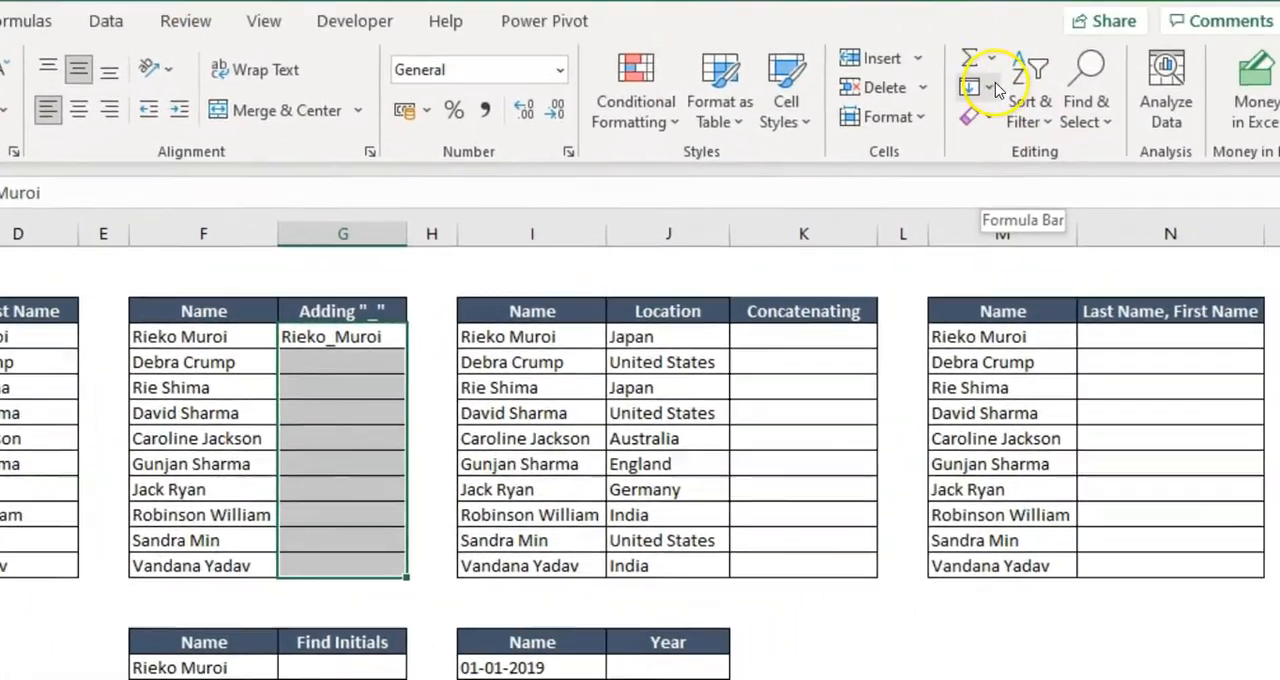
pyautogui.click(930, 117)
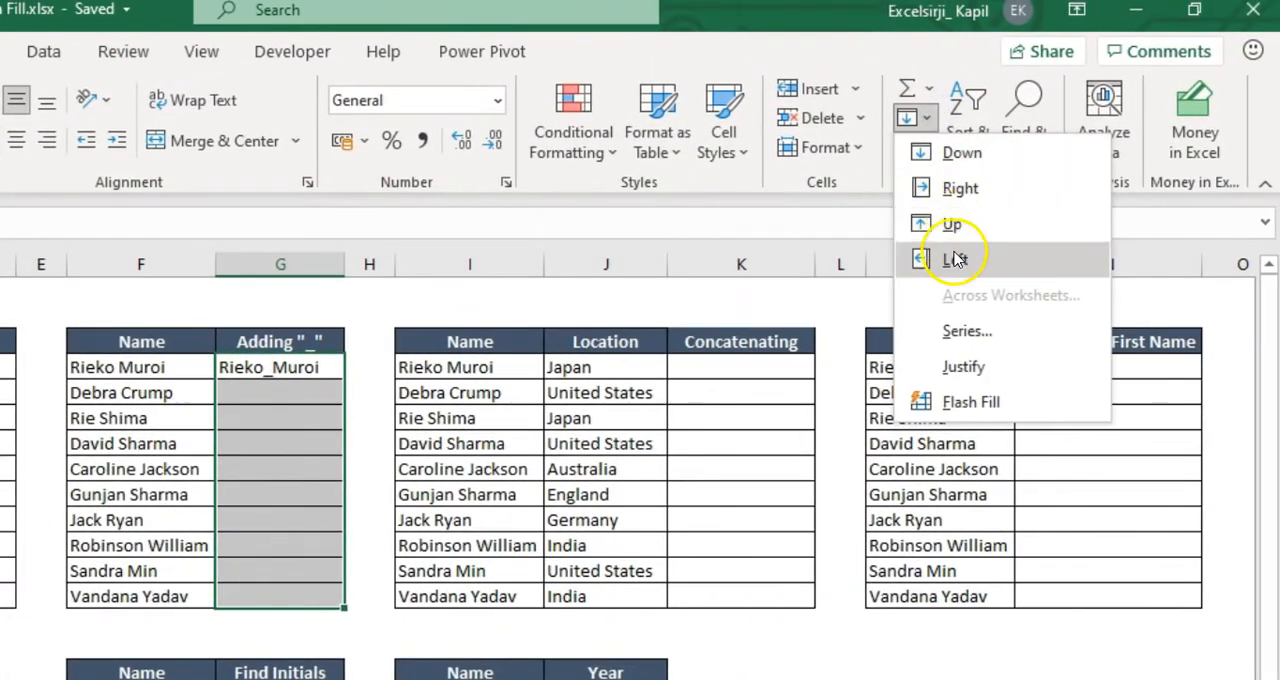
pyautogui.click(990, 400)
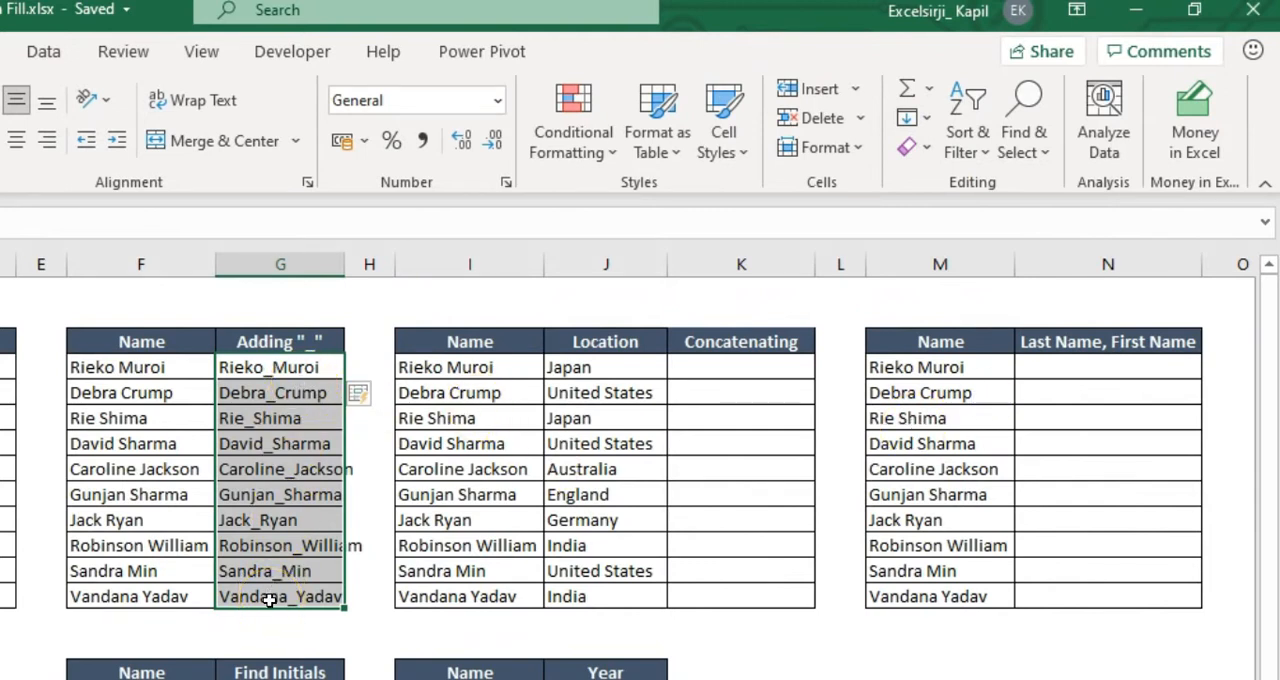
# Autofit the width of column G to the underscored names
pyautogui.moveTo(341, 265); pyautogui.dragTo(342, 264)
pyautogui.doubleClick(342, 264)
# Empty the filled cells G5:G13 and run Flash Fill again on G4:G13 from the G4 example
pyautogui.moveTo(331, 397); pyautogui.dragTo(305, 595)
pyautogui.press('Delete')
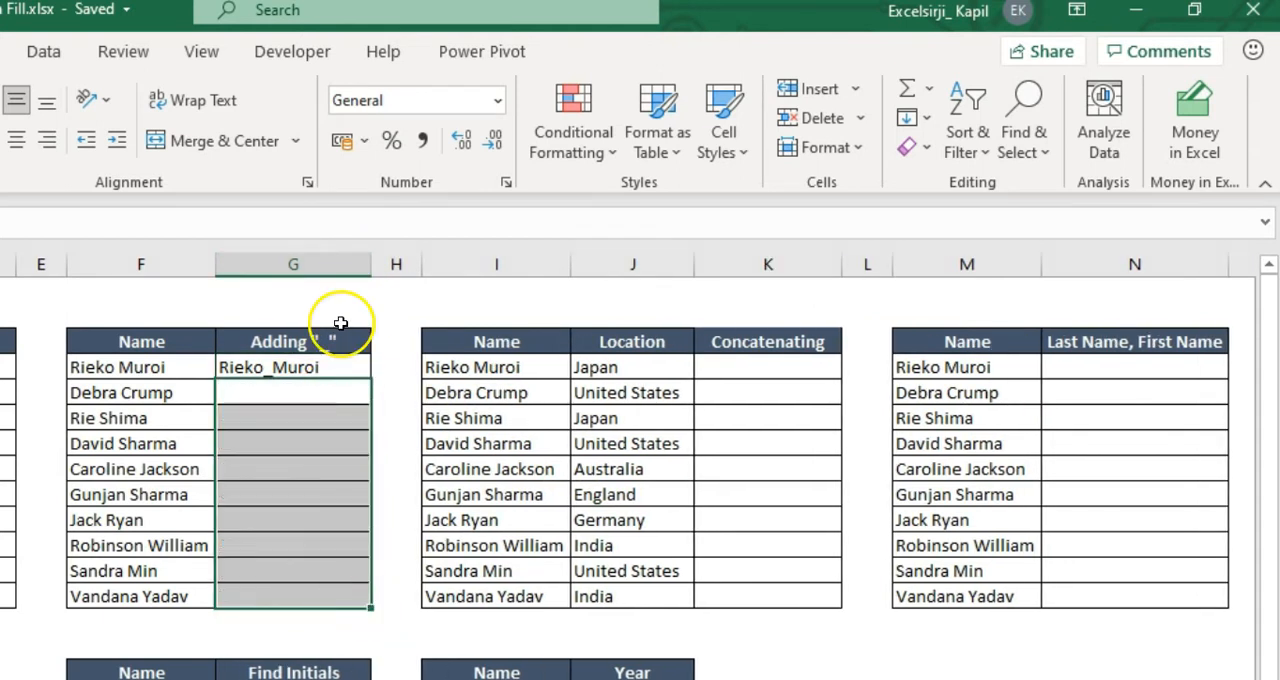
pyautogui.click(322, 363)
pyautogui.hotkey('shift', 'Down')
pyautogui.hotkey('shift', 'Down')
pyautogui.hotkey('shift', 'Down')
pyautogui.hotkey('shift', 'Down')
pyautogui.hotkey('shift', 'Down')
pyautogui.hotkey('shift', 'Down')
pyautogui.hotkey('shift', 'Down')
pyautogui.hotkey('shift', 'Down')
pyautogui.hotkey('shift', 'Down')
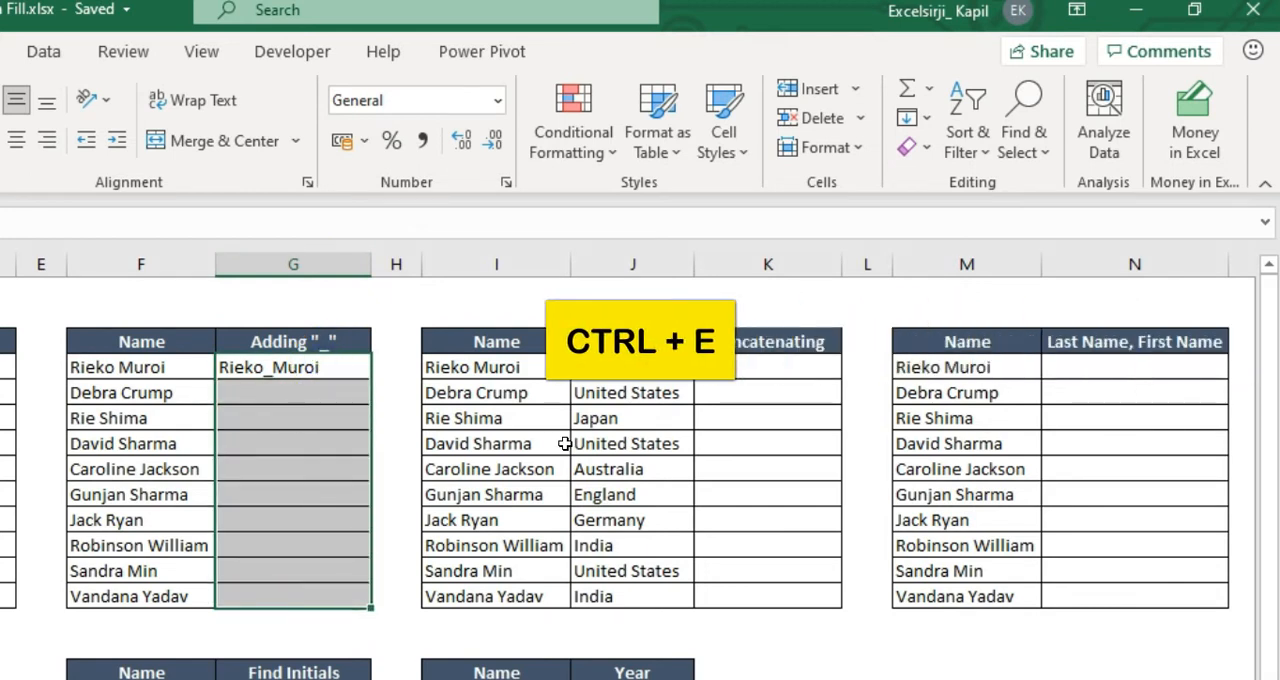
pyautogui.hotkey('ctrl', 'e')
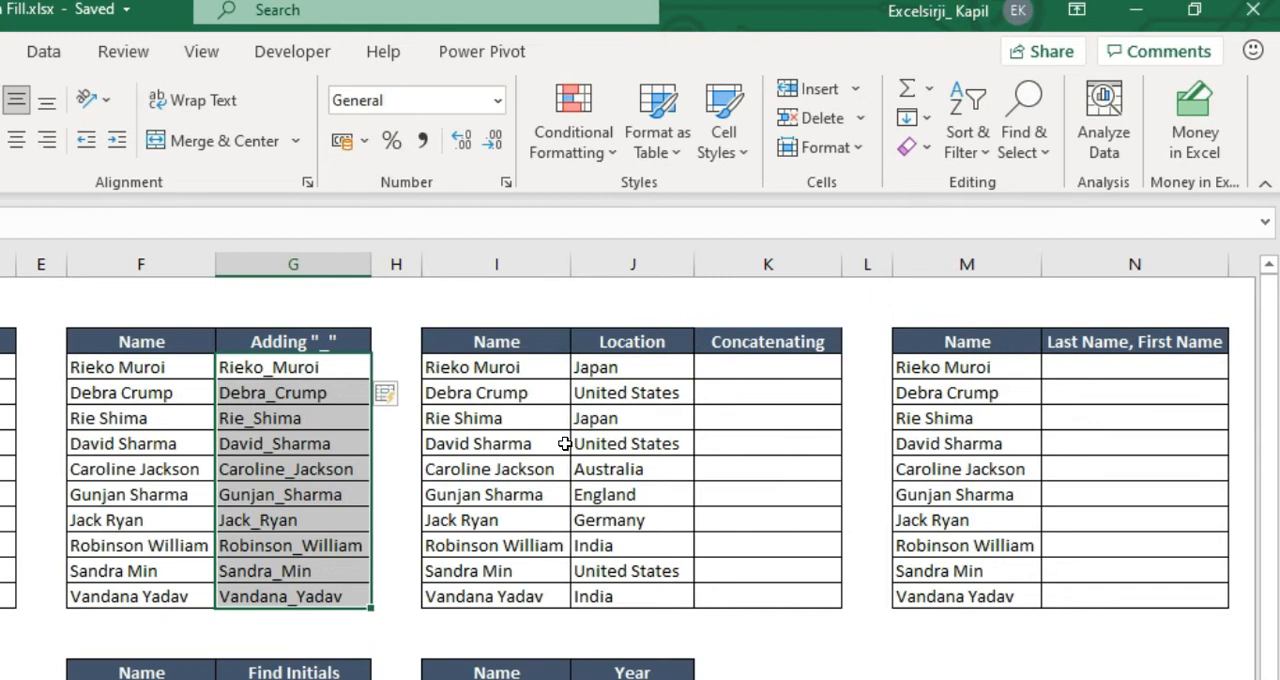
pyautogui.click(565, 443)
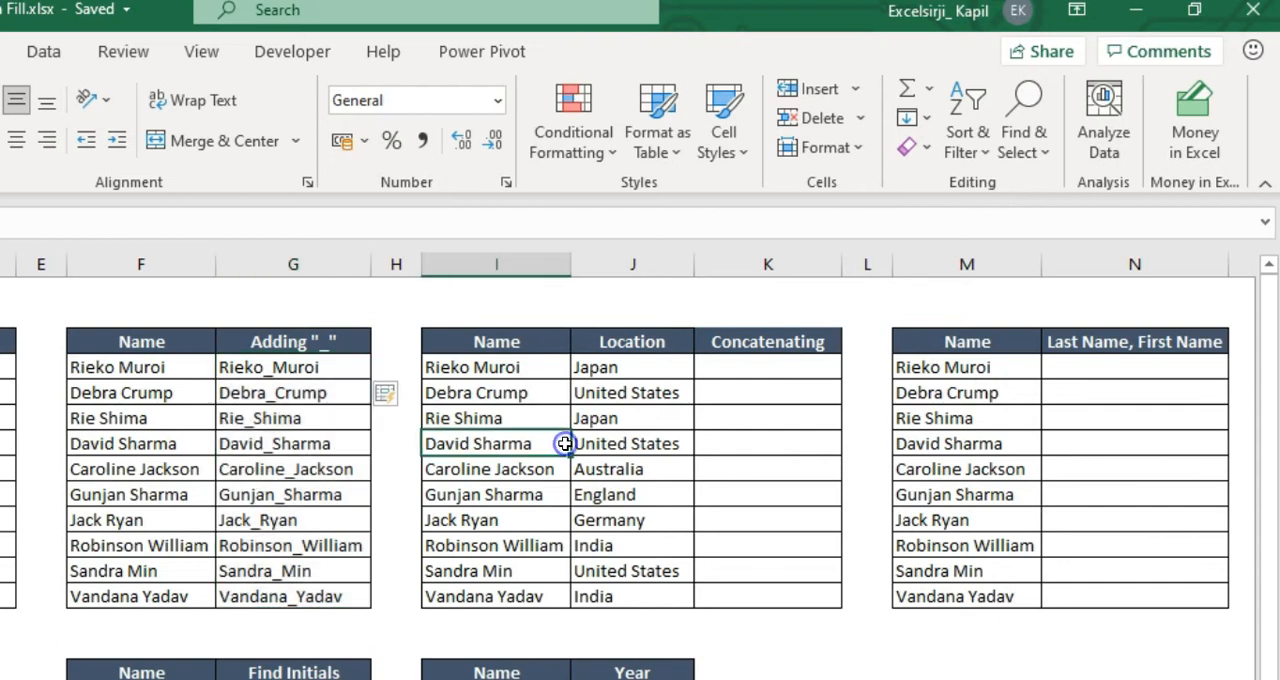
# In K4, enter the first person's first name followed by "lives in Japan" as the Concatenating example
pyautogui.doubleClick(791, 367)
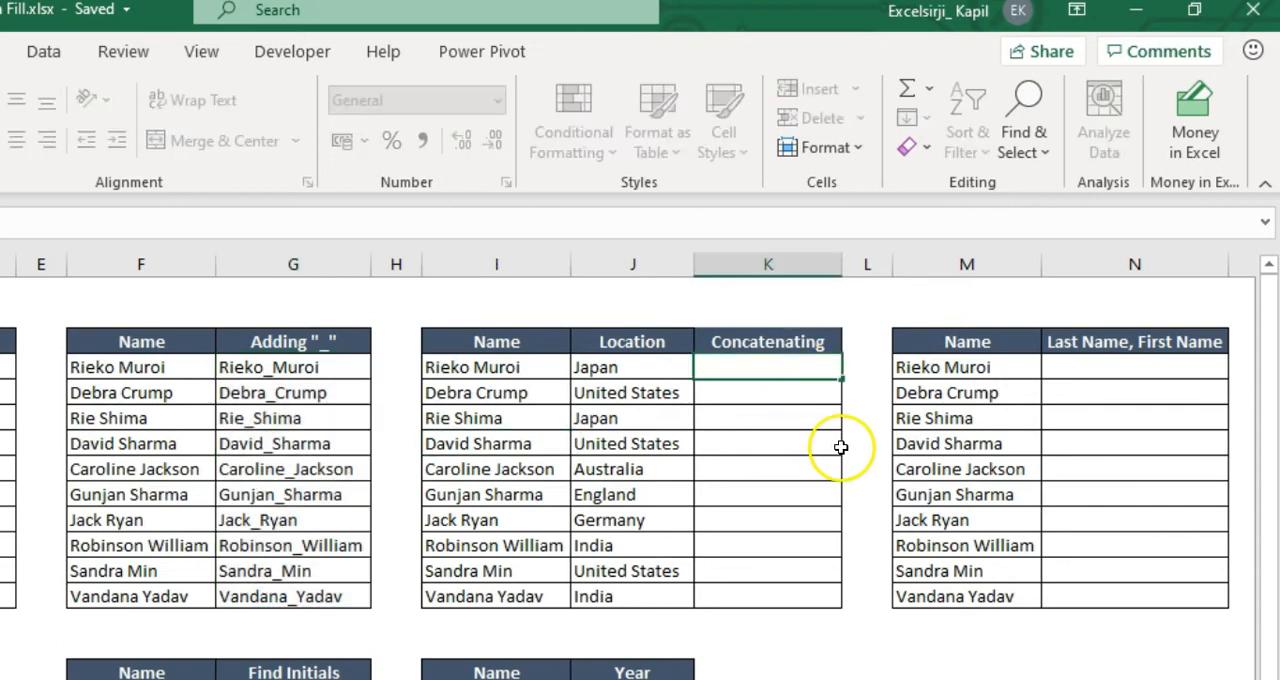
pyautogui.press('Escape')
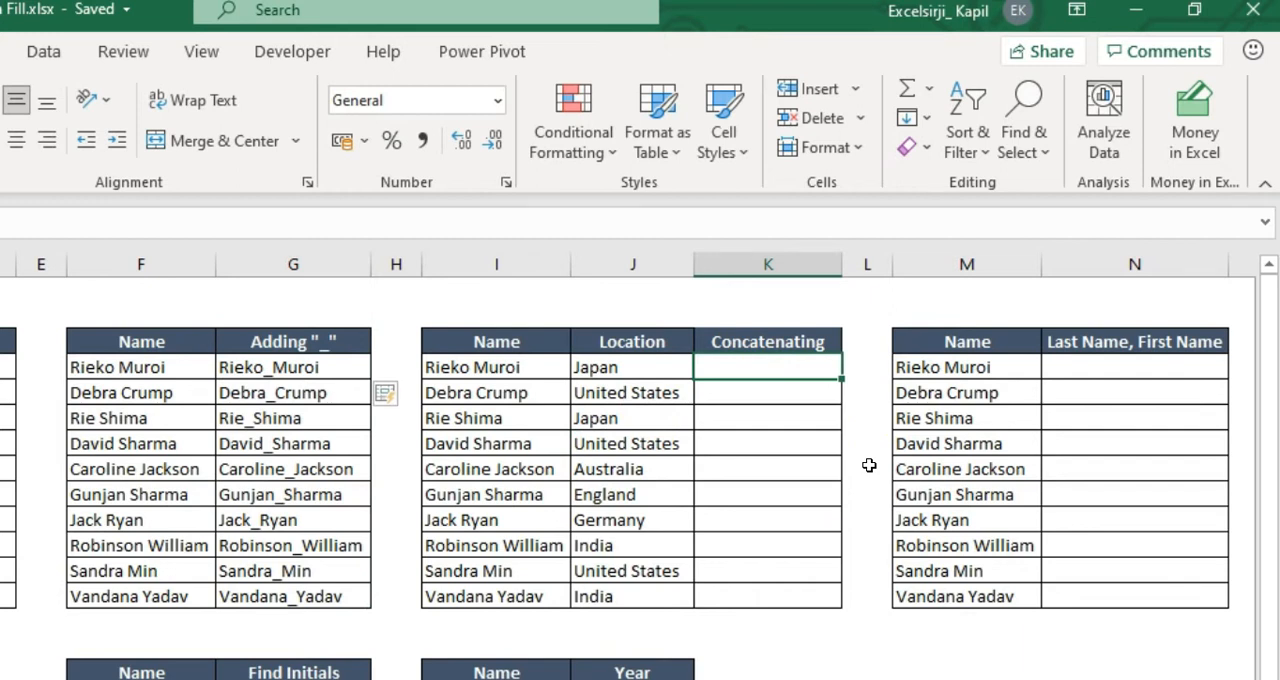
pyautogui.write('u')
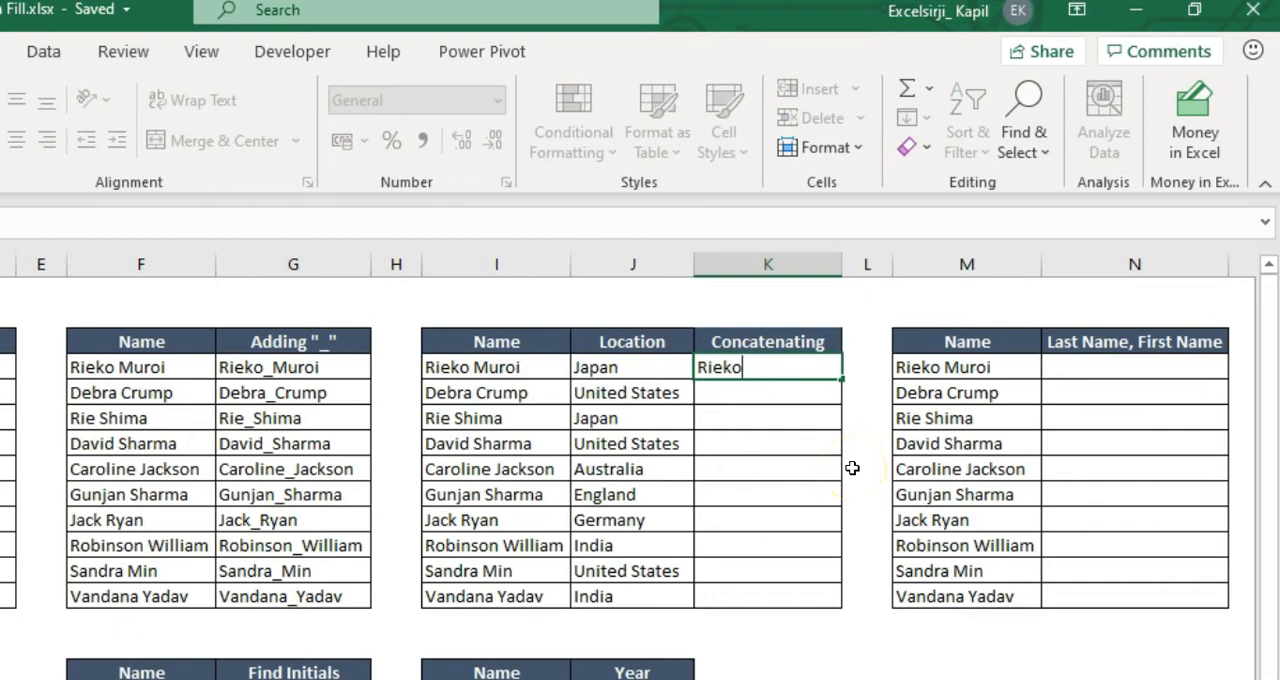
pyautogui.write('ves in Japan')
pyautogui.press('Return')
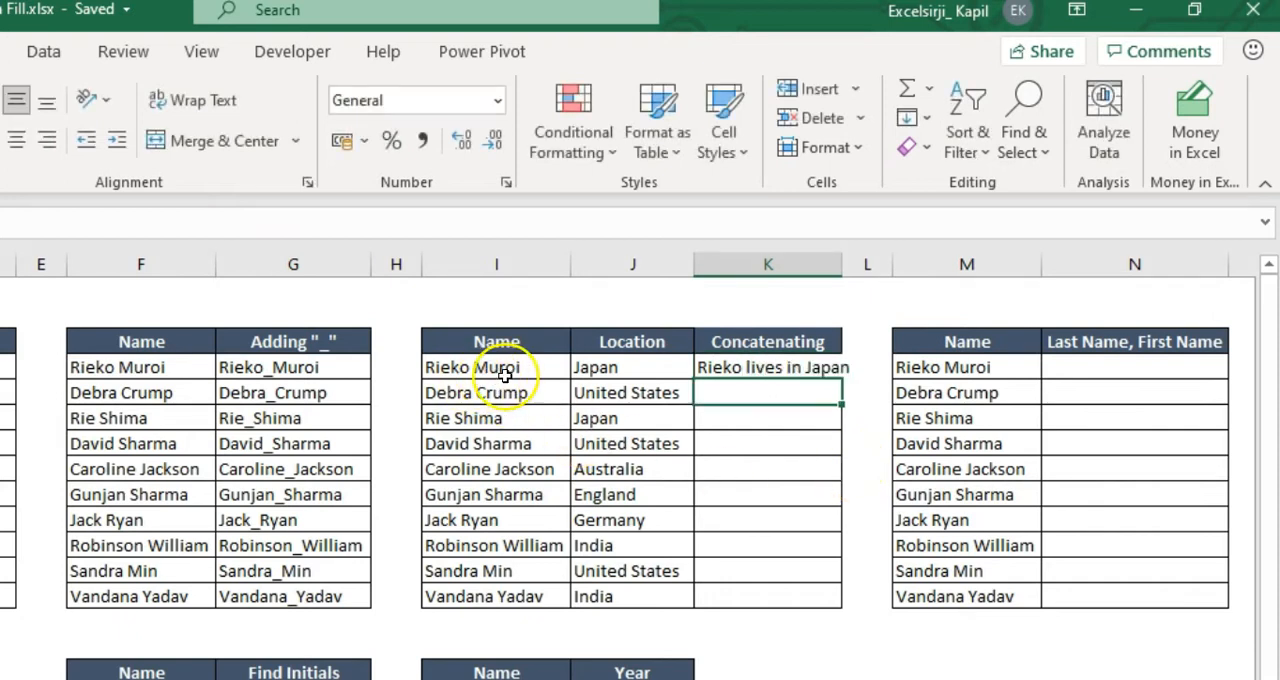
# Flash Fill the Concatenating column K4:K13 from the example sentence in K4
pyautogui.click(789, 369)
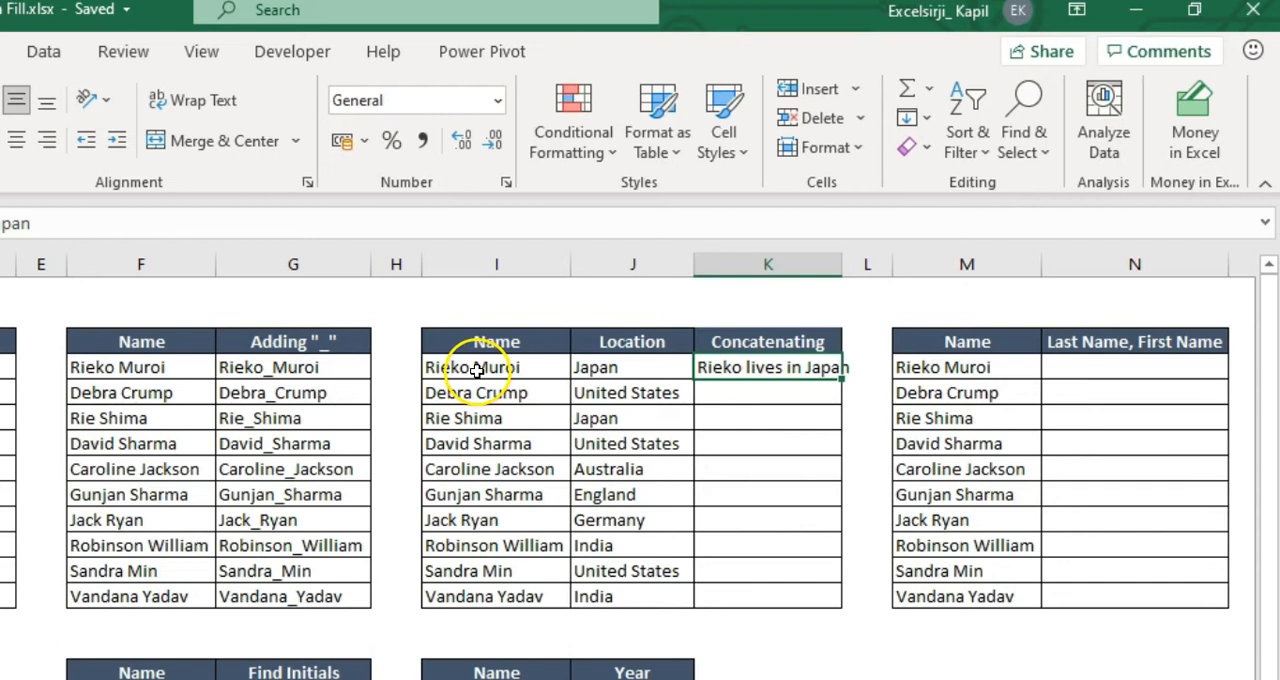
pyautogui.hotkey('shift', 'Down')
pyautogui.hotkey('shift', 'Down')
pyautogui.hotkey('shift', 'Down')
pyautogui.hotkey('shift', 'Down')
pyautogui.hotkey('shift', 'Down')
pyautogui.hotkey('shift', 'Down')
pyautogui.hotkey('shift', 'Down')
pyautogui.hotkey('shift', 'Down')
pyautogui.hotkey('shift', 'Down')
pyautogui.hotkey('shift', 'Down')
pyautogui.hotkey('shift', 'Up')
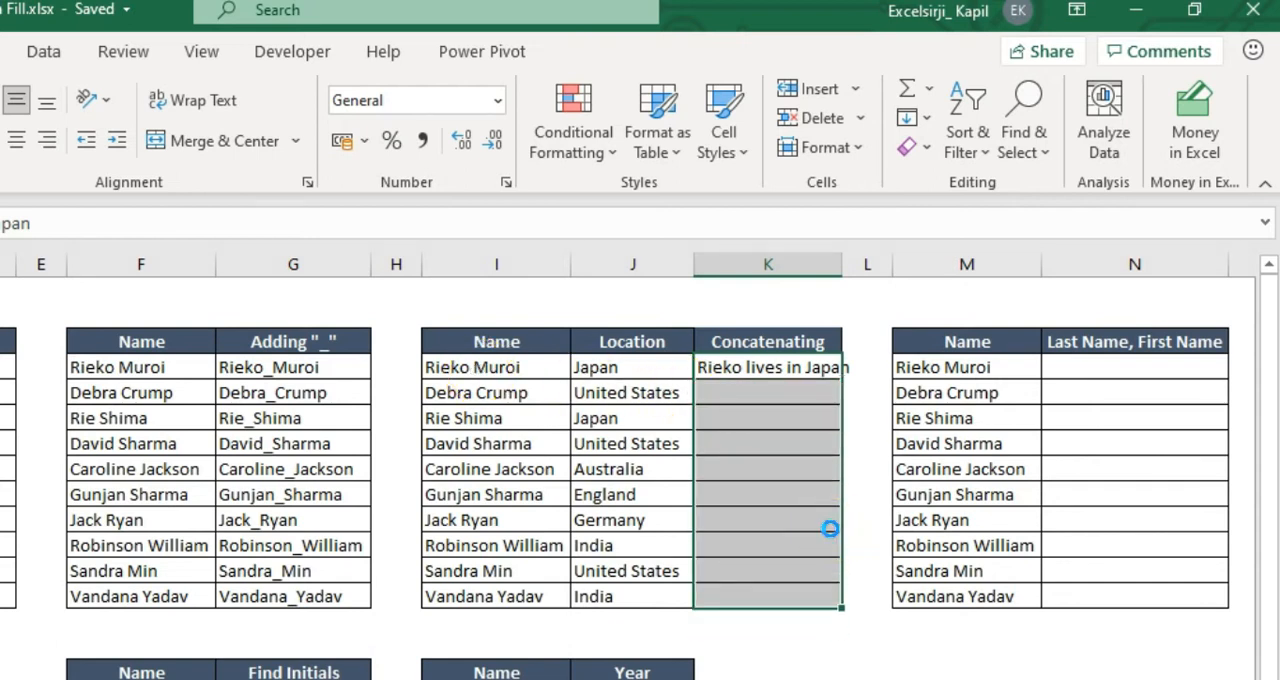
pyautogui.hotkey('ctrl', 'e')
pyautogui.click(940, 482)
pyautogui.hotkey('ctrl', 'Up')
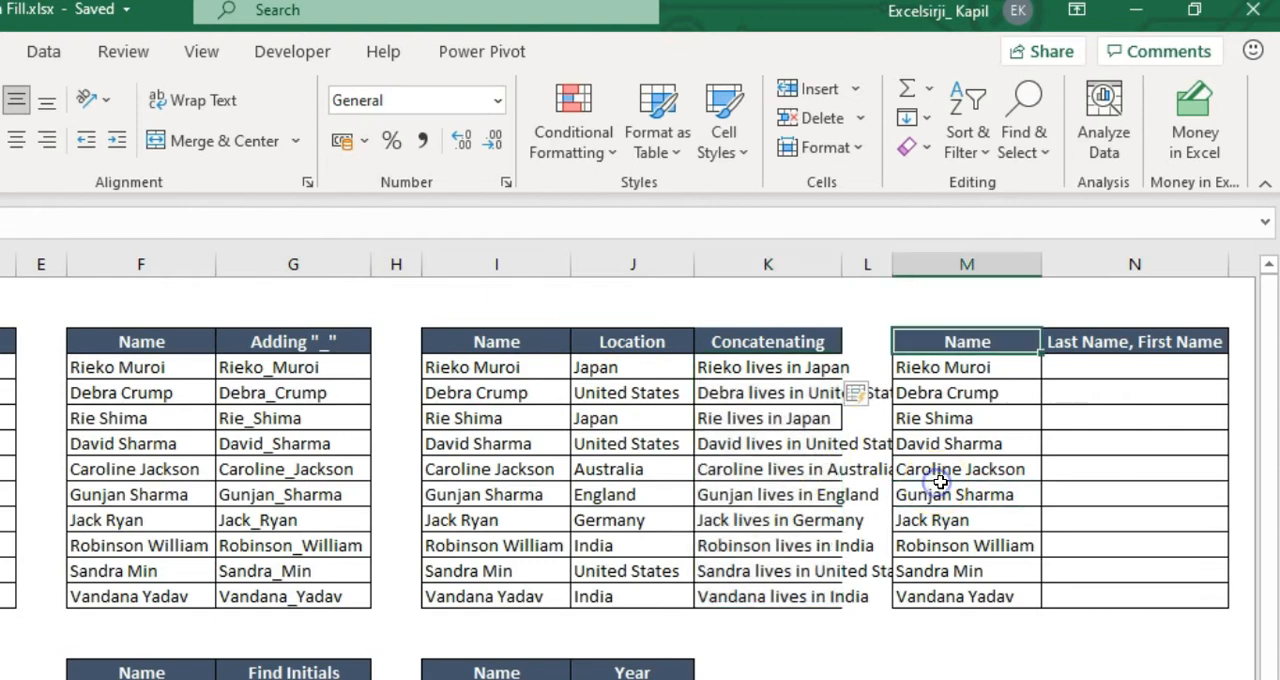
# Widen column K so that the Concatenating sentences fit inside their cells
pyautogui.doubleClick(840, 276)
pyautogui.moveTo(840, 276); pyautogui.dragTo(932, 272)
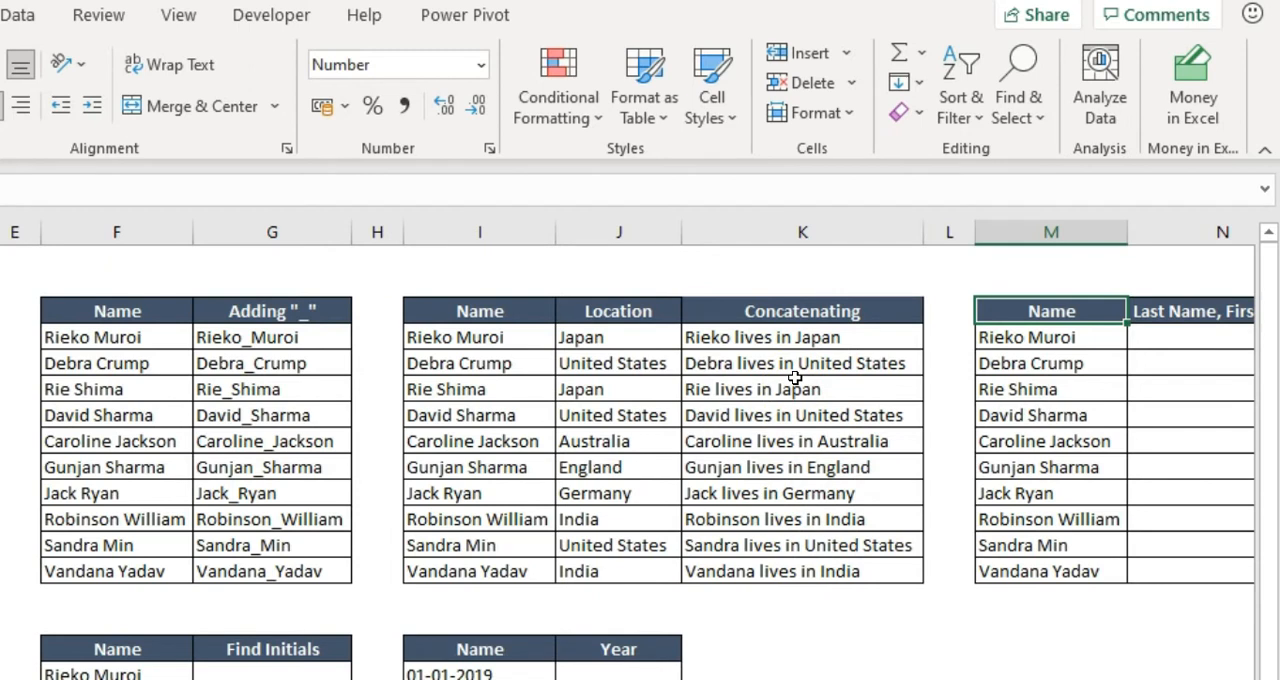
# In N4, enter the first person's name as last name, comma, first name as the Flash Fill example
pyautogui.press('Right')
pyautogui.press('Right')
pyautogui.press('Left')
pyautogui.press('Down')
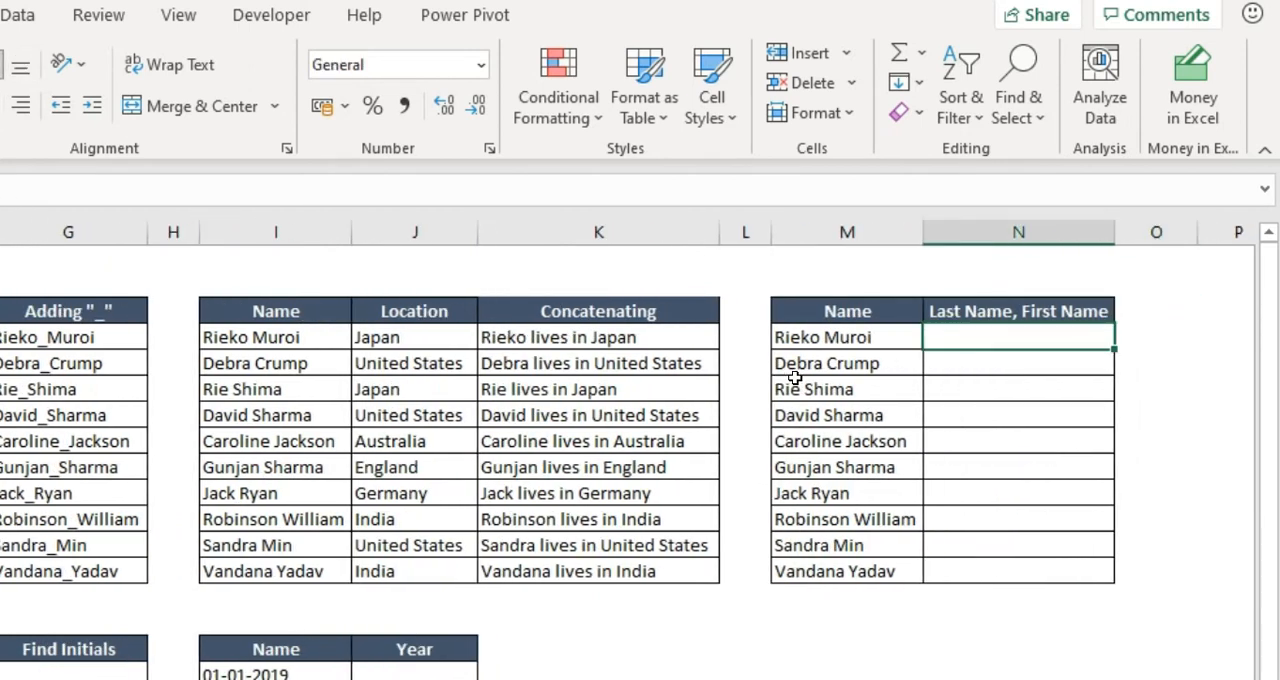
pyautogui.press('Return')
# Flash Fill the "Last Name, First Name" column N4:N13 from the example in N4
pyautogui.click(1043, 339)
pyautogui.hotkey('shift', 'Down')
pyautogui.hotkey('shift', 'Down')
pyautogui.hotkey('shift', 'Down')
pyautogui.hotkey('shift', 'Down')
pyautogui.hotkey('shift', 'Down')
pyautogui.hotkey('shift', 'Down')
pyautogui.hotkey('shift', 'Down')
pyautogui.hotkey('shift', 'Down')
pyautogui.hotkey('shift', 'Down')
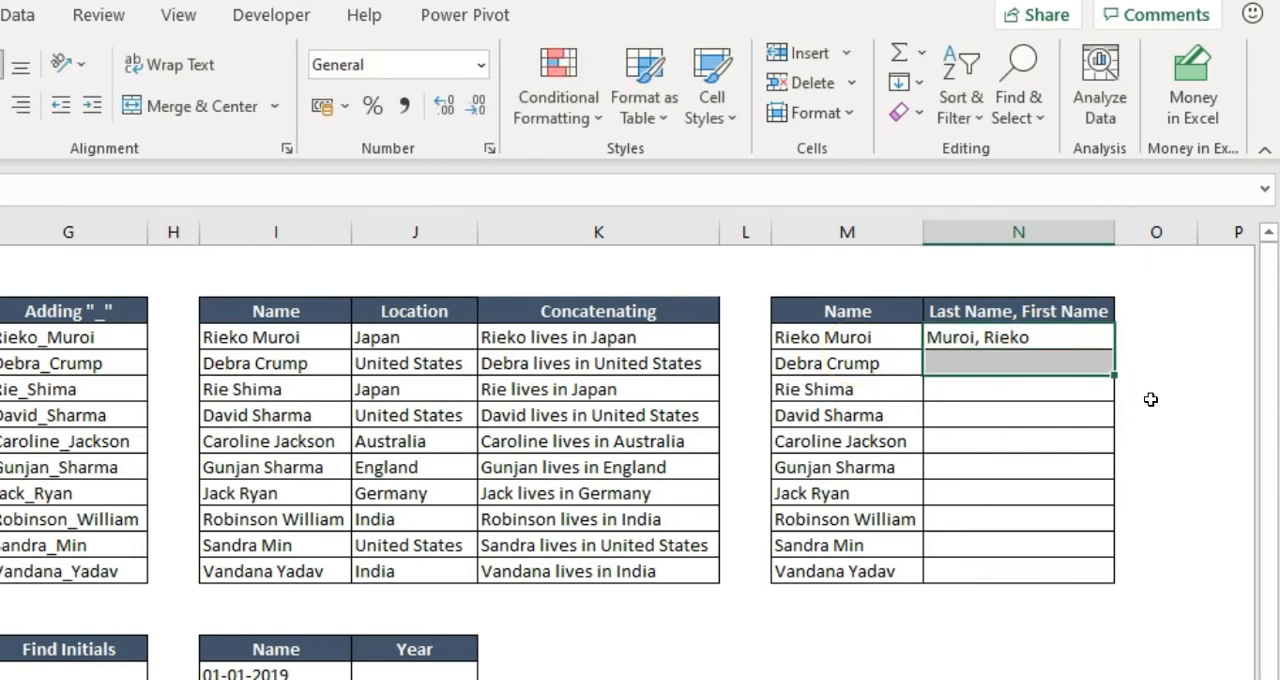
pyautogui.click(905, 82)
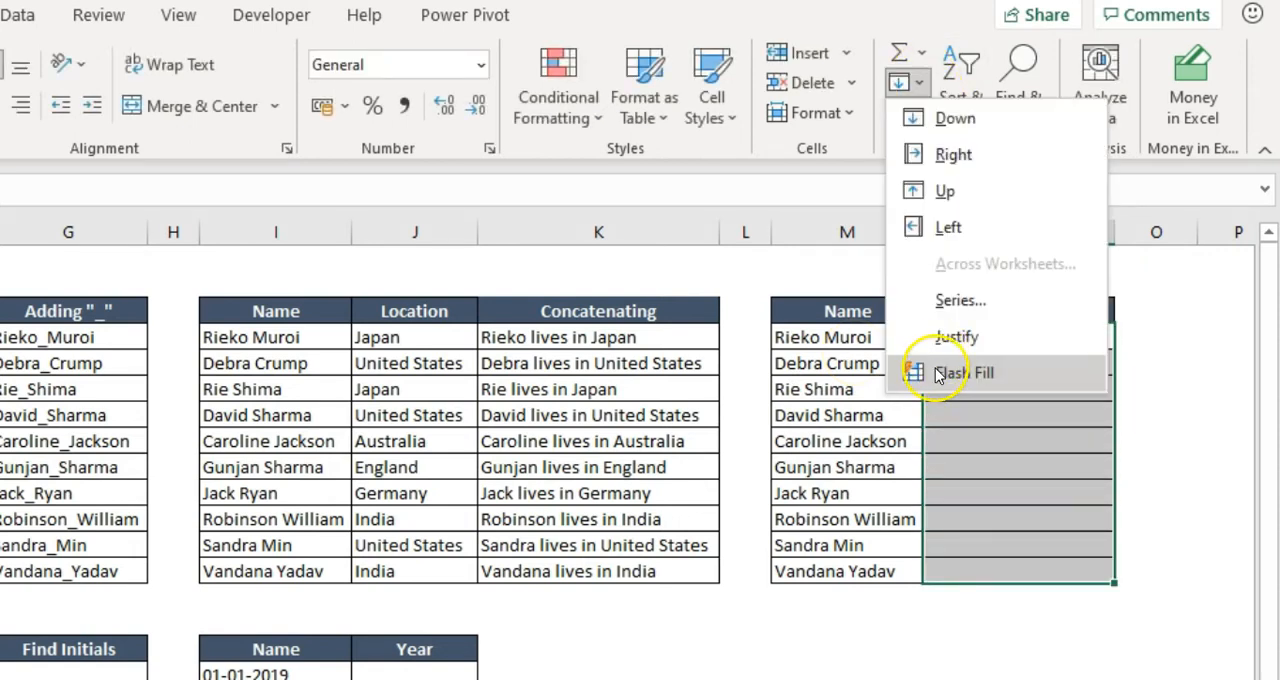
pyautogui.click(942, 370)
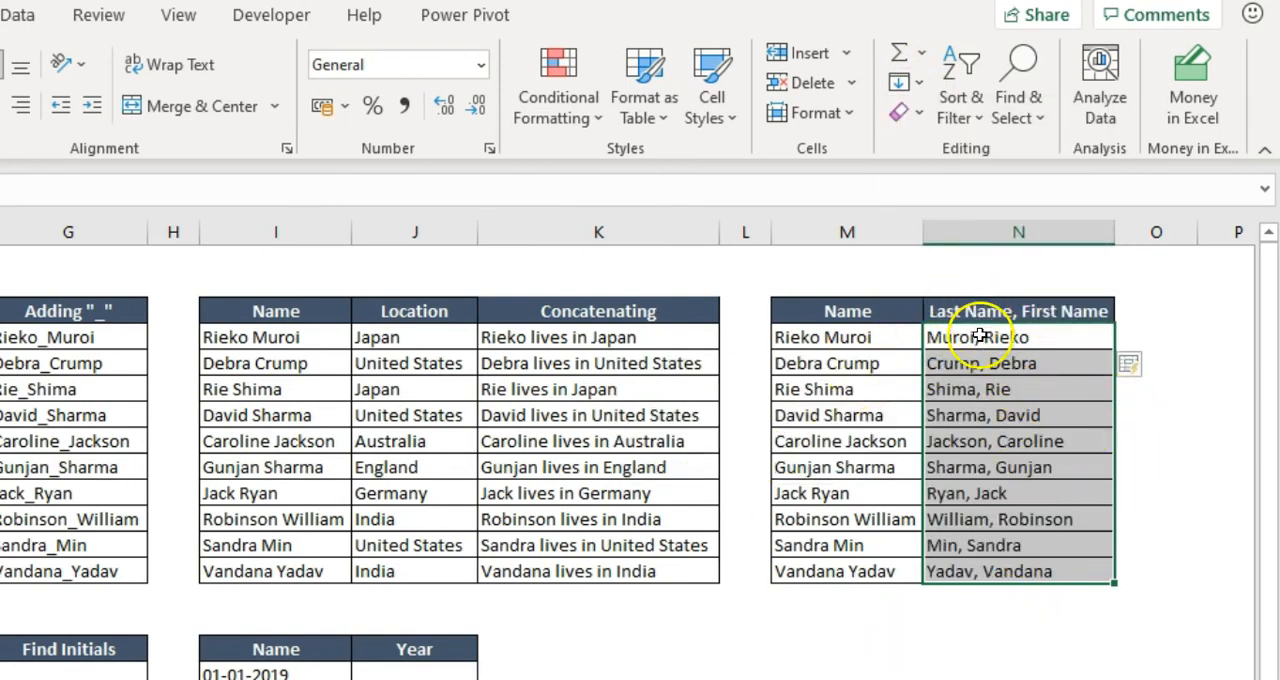
pyautogui.click(1034, 391)
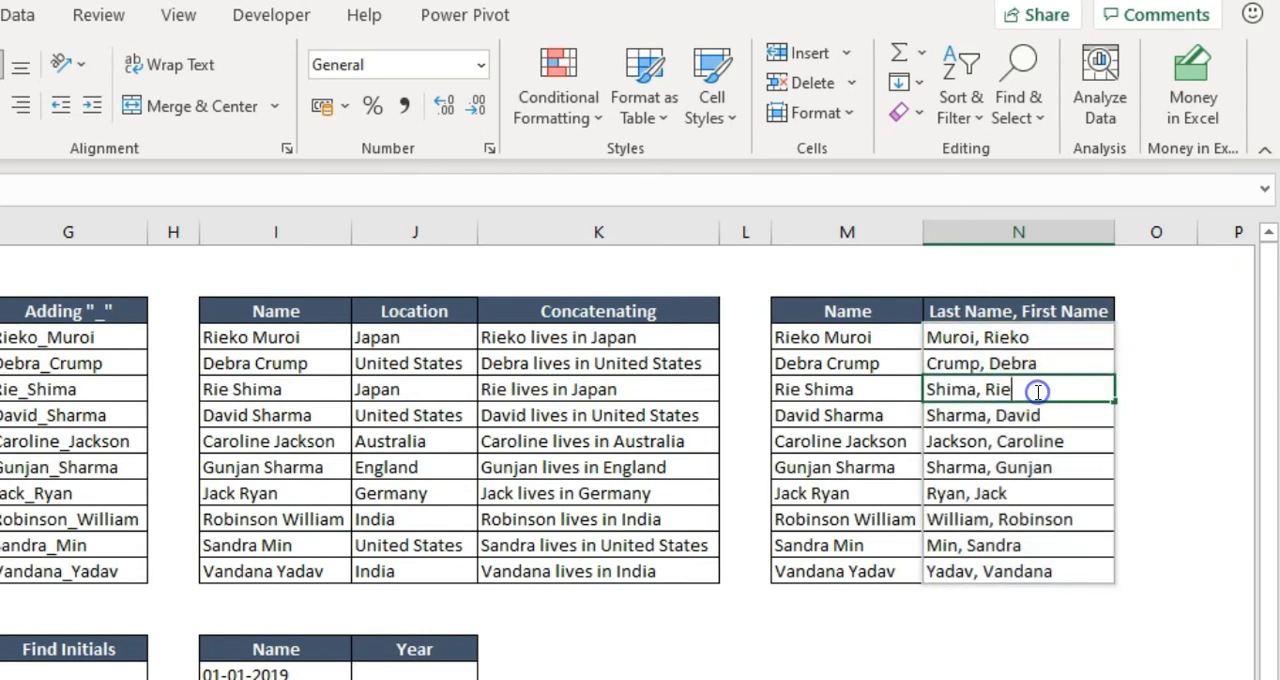
pyautogui.click(816, 465)
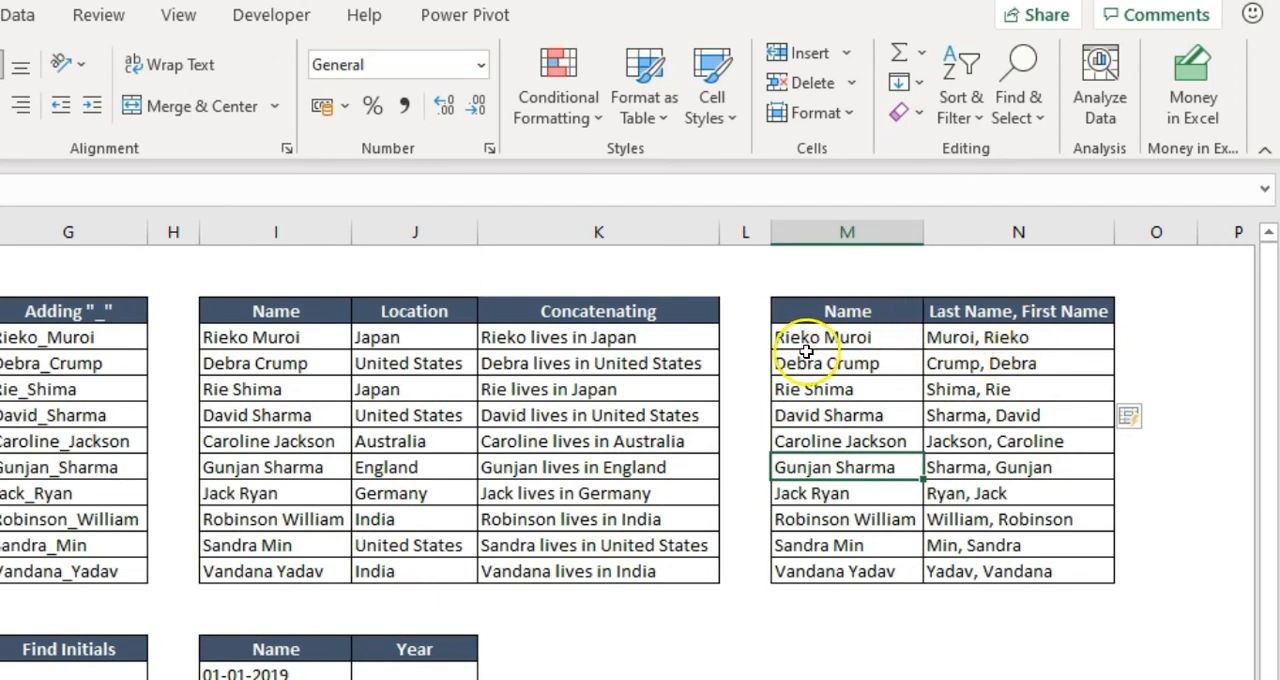
pyautogui.click(1024, 339)
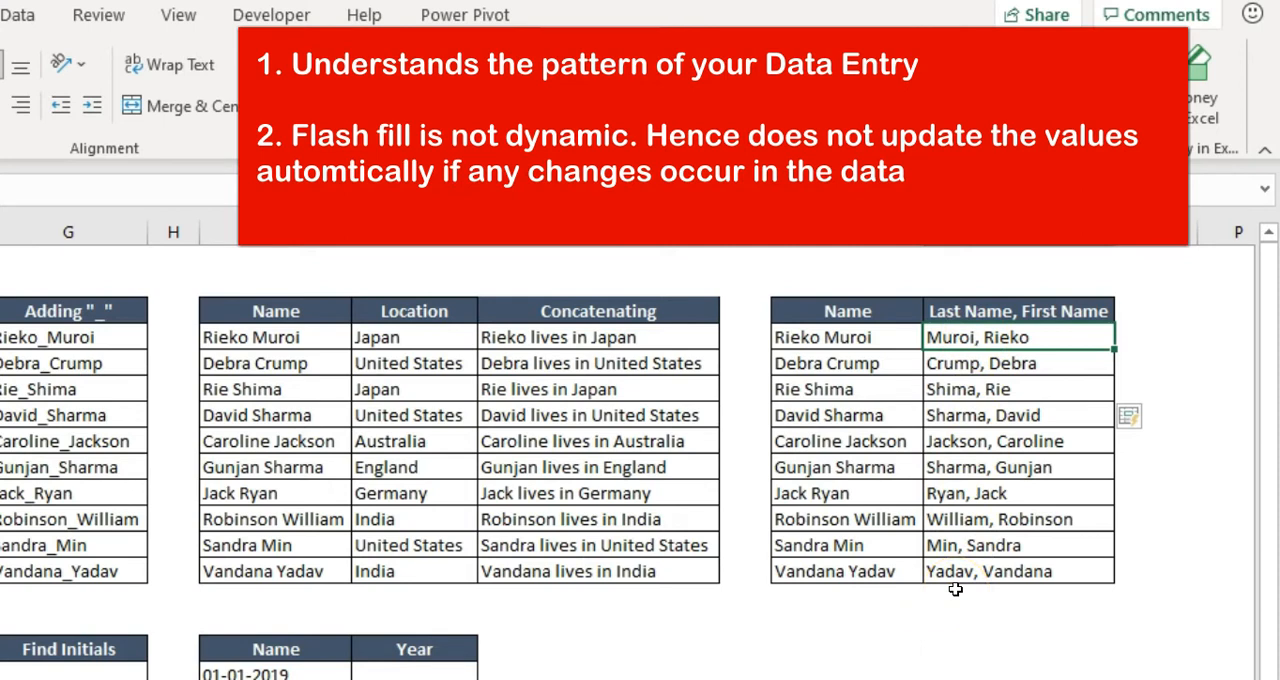
# Replace the name in M6 with another person's name to test whether N6 updates, and undo the change
pyautogui.click(855, 390)
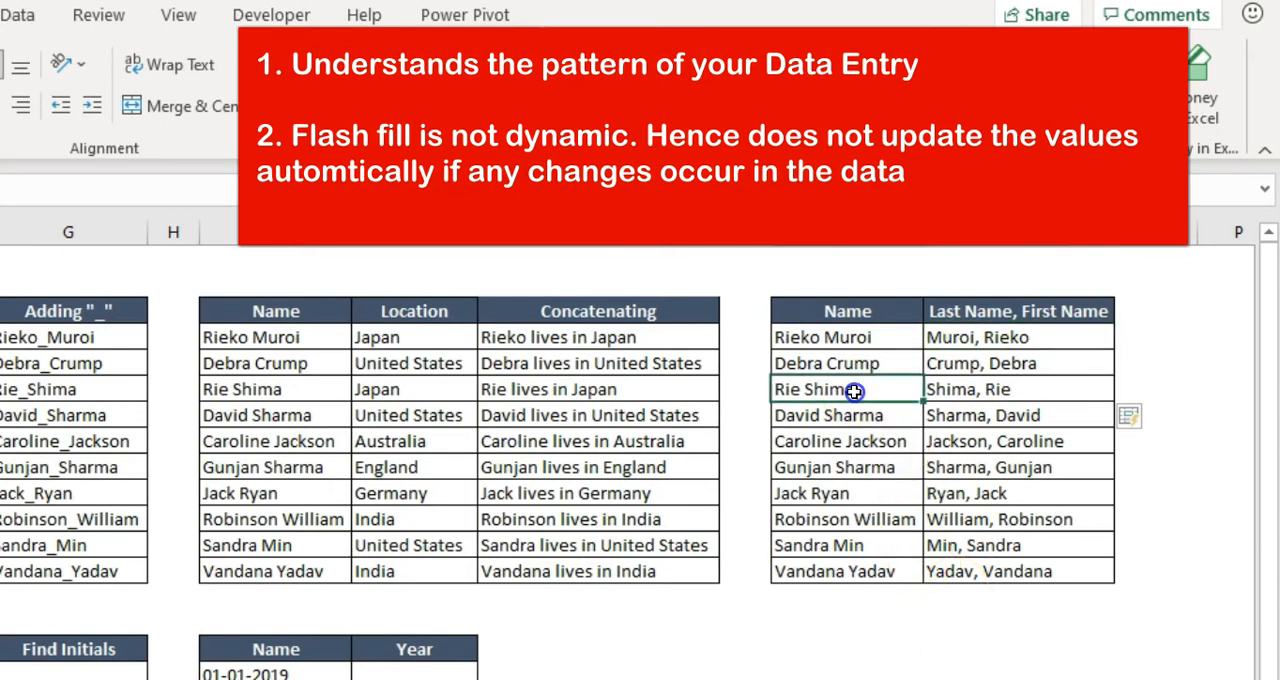
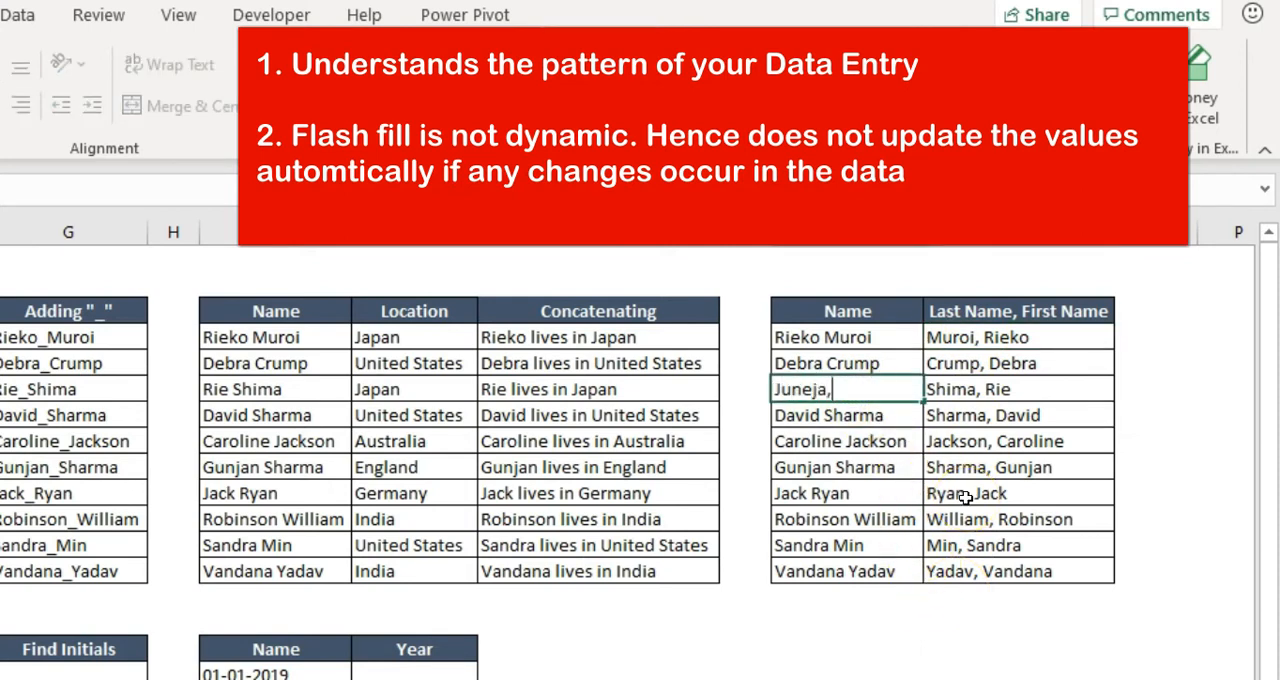
pyautogui.press('Return')
pyautogui.press('Up')
pyautogui.press('Right')
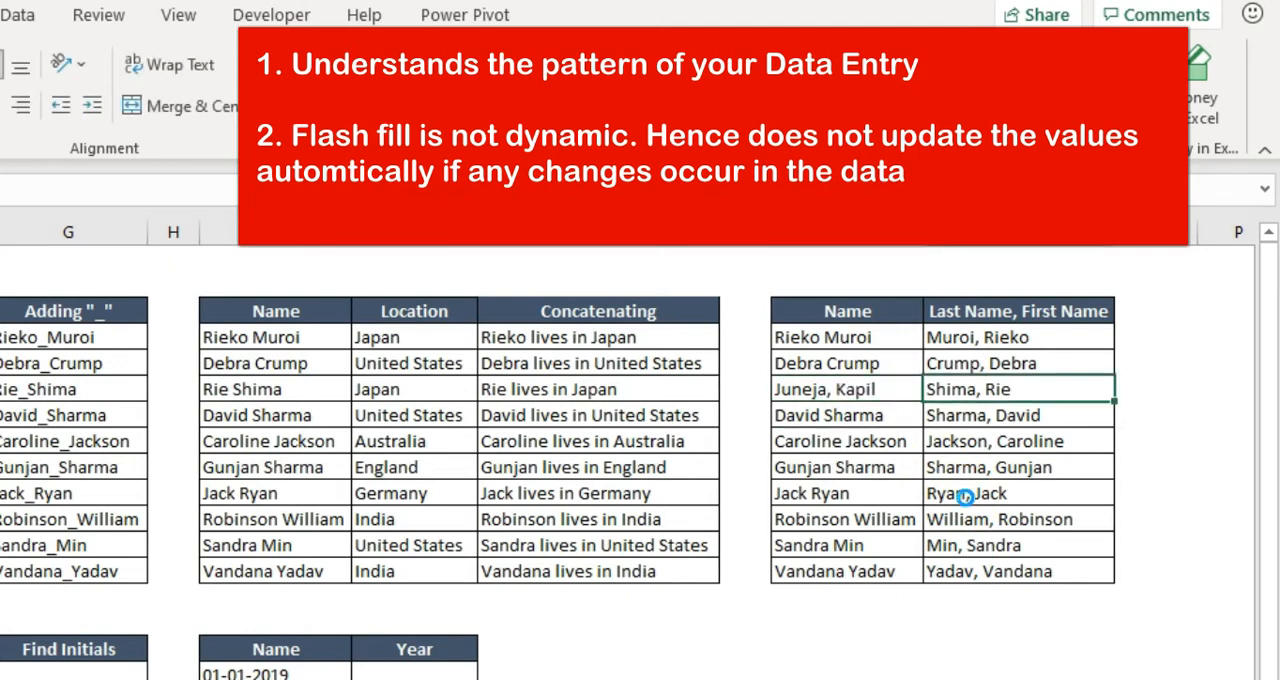
pyautogui.press('Left')
pyautogui.hotkey('ctrl', 'z')
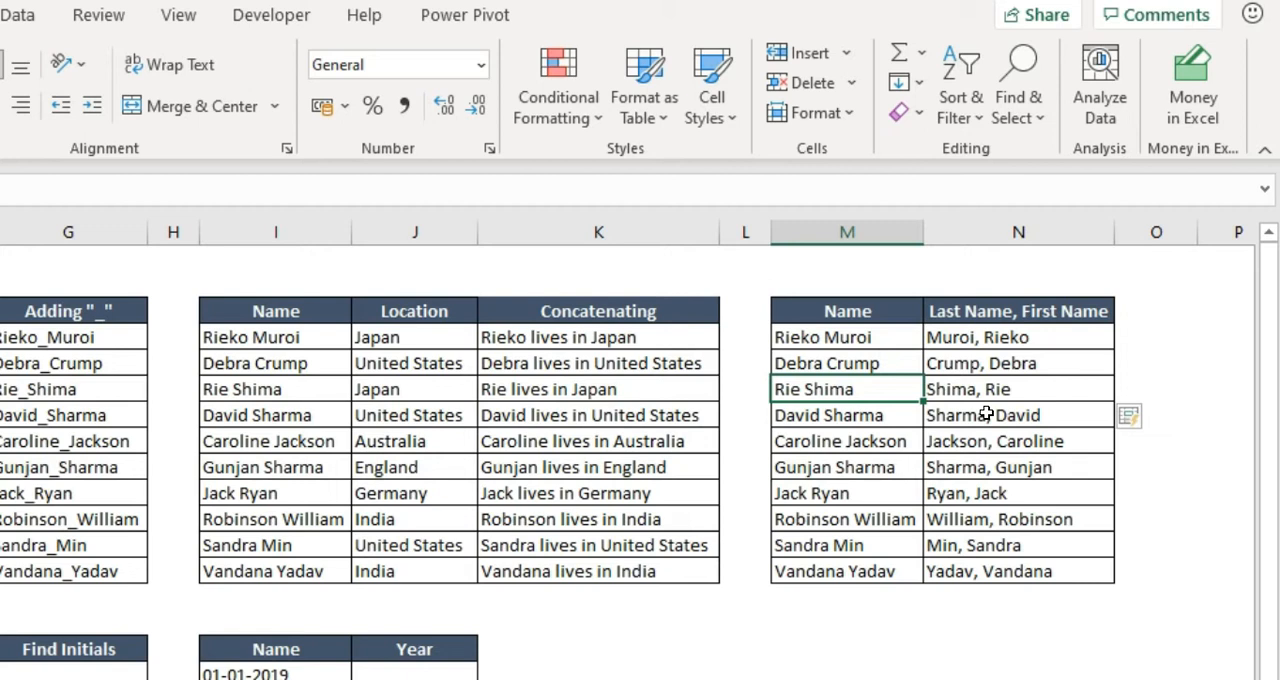
# In C17, enter the first person's e-mail as first initial, dot and last name at the excelsirji.com domain
pyautogui.click(531, 652)
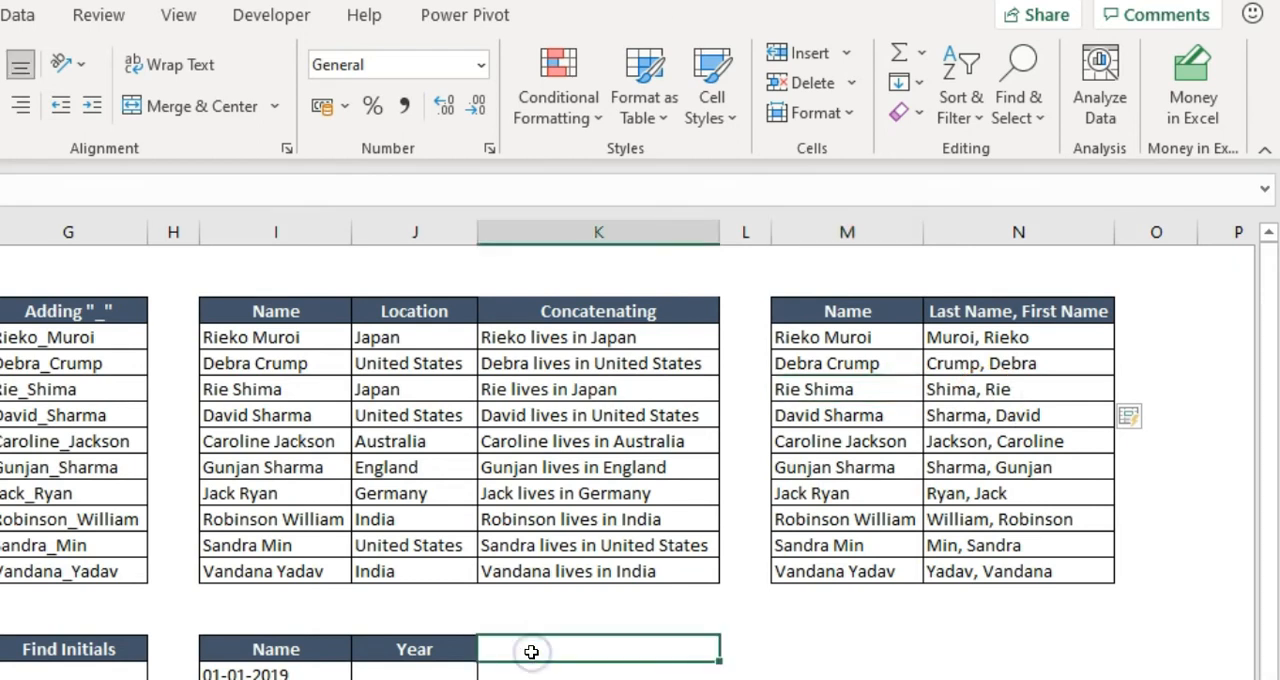
pyautogui.press('Left')
pyautogui.hscroll(-2, 531, 652)
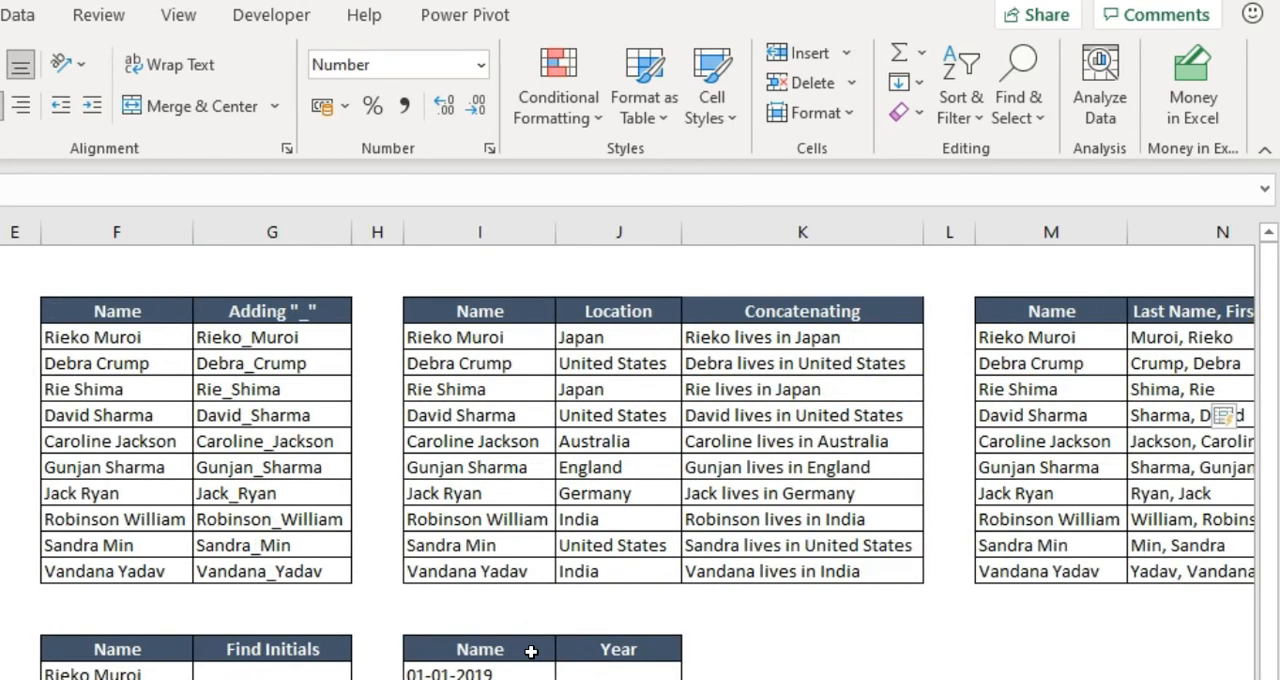
pyautogui.press('Left')
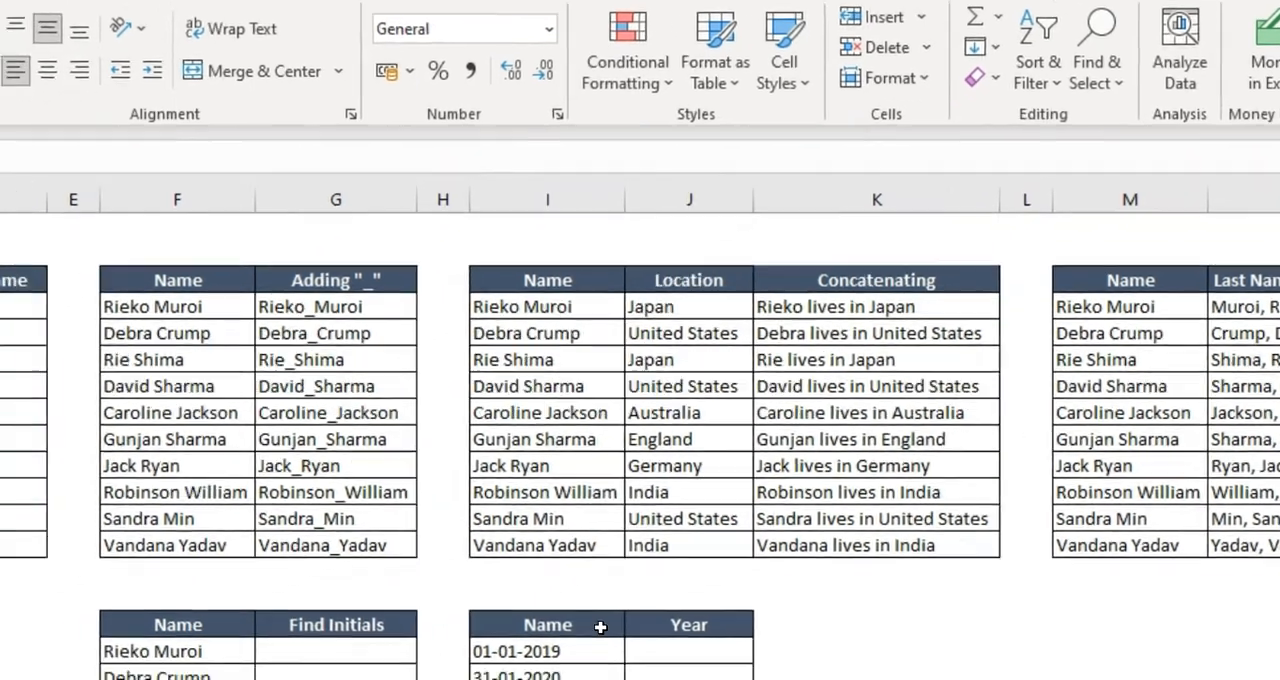
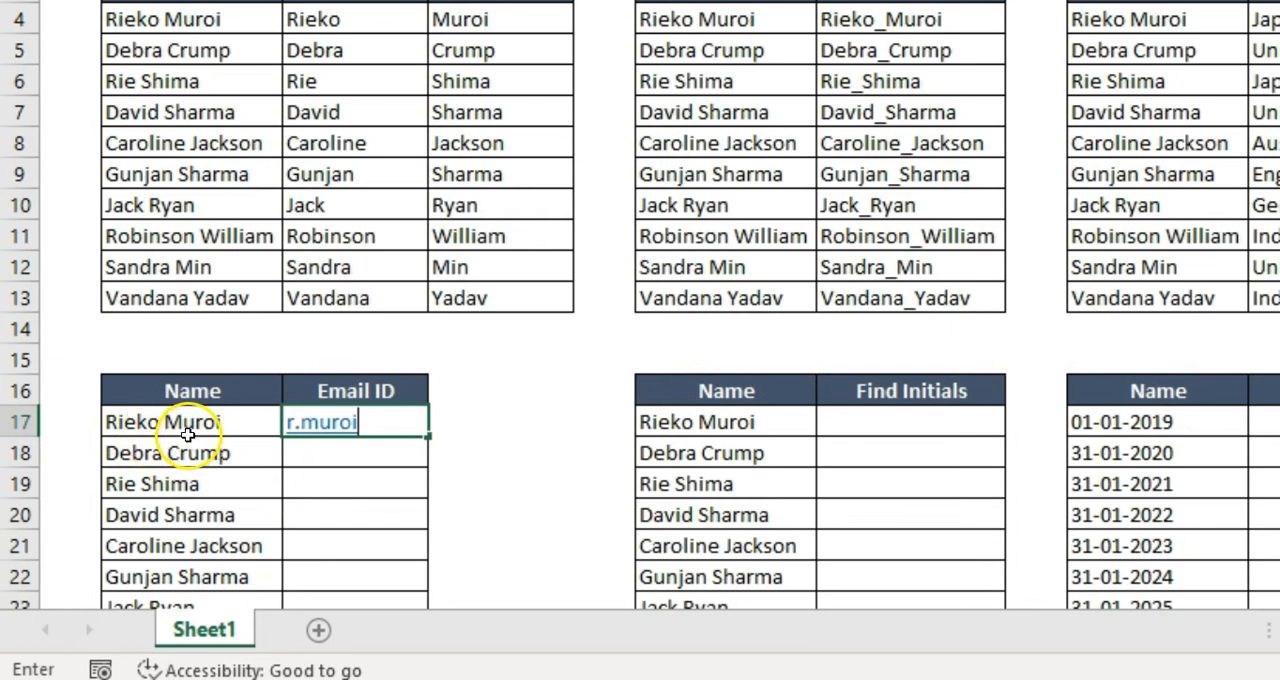
pyautogui.press('Return')
pyautogui.press('Up')
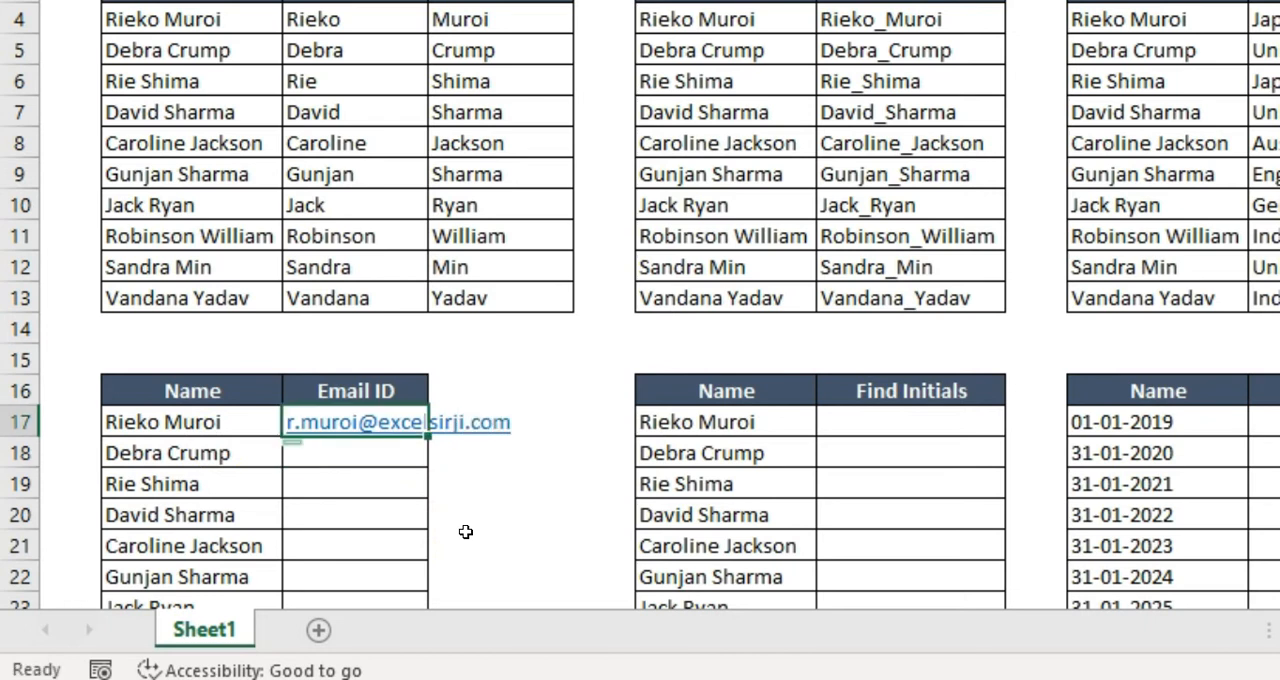
# Flash Fill the Email ID column C17:C26 from the example address in C17
pyautogui.hotkey('shift', 'Down')
pyautogui.hotkey('shift', 'Down')
pyautogui.hotkey('shift', 'Down')
pyautogui.hotkey('shift', 'Down')
pyautogui.hotkey('shift', 'Down')
pyautogui.hotkey('shift', 'Down')
pyautogui.hotkey('shift', 'Down')
pyautogui.hotkey('shift', 'Down')
pyautogui.hotkey('shift', 'Down')
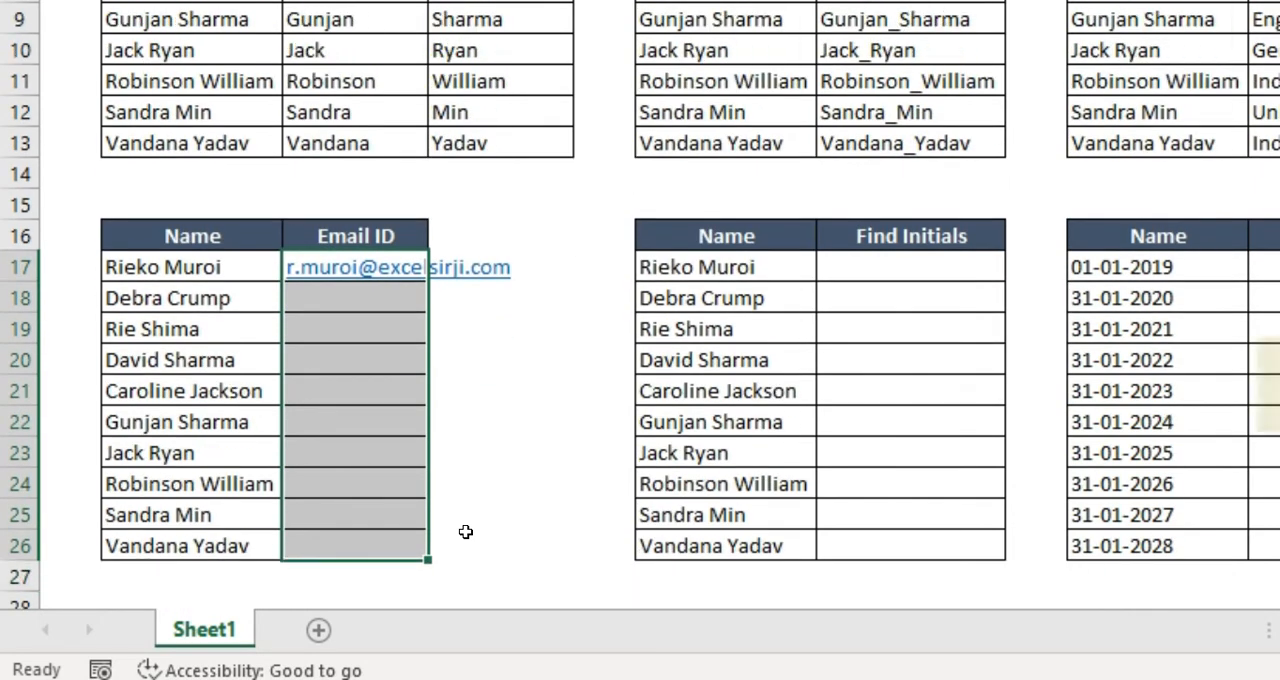
pyautogui.hotkey('ctrl', 'e')
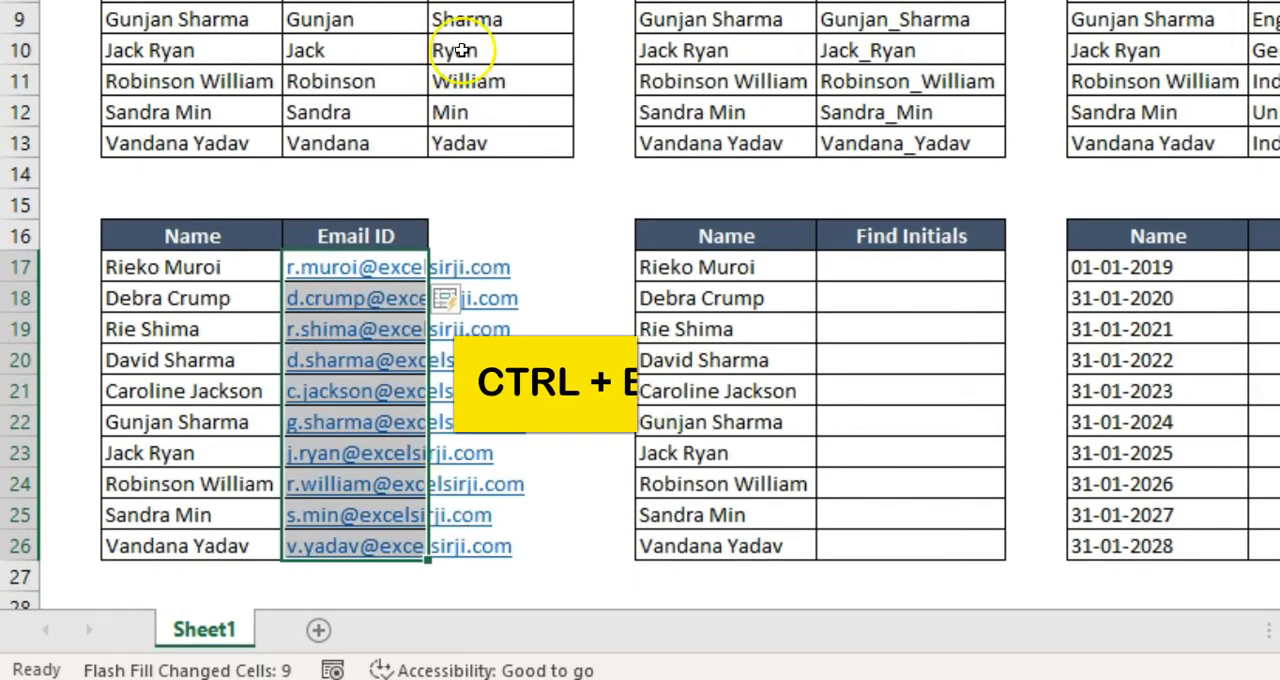
# Autofit the width of column C to the e-mail addresses
pyautogui.hotkey('alt', 'h')
pyautogui.press('o')
pyautogui.press('i')
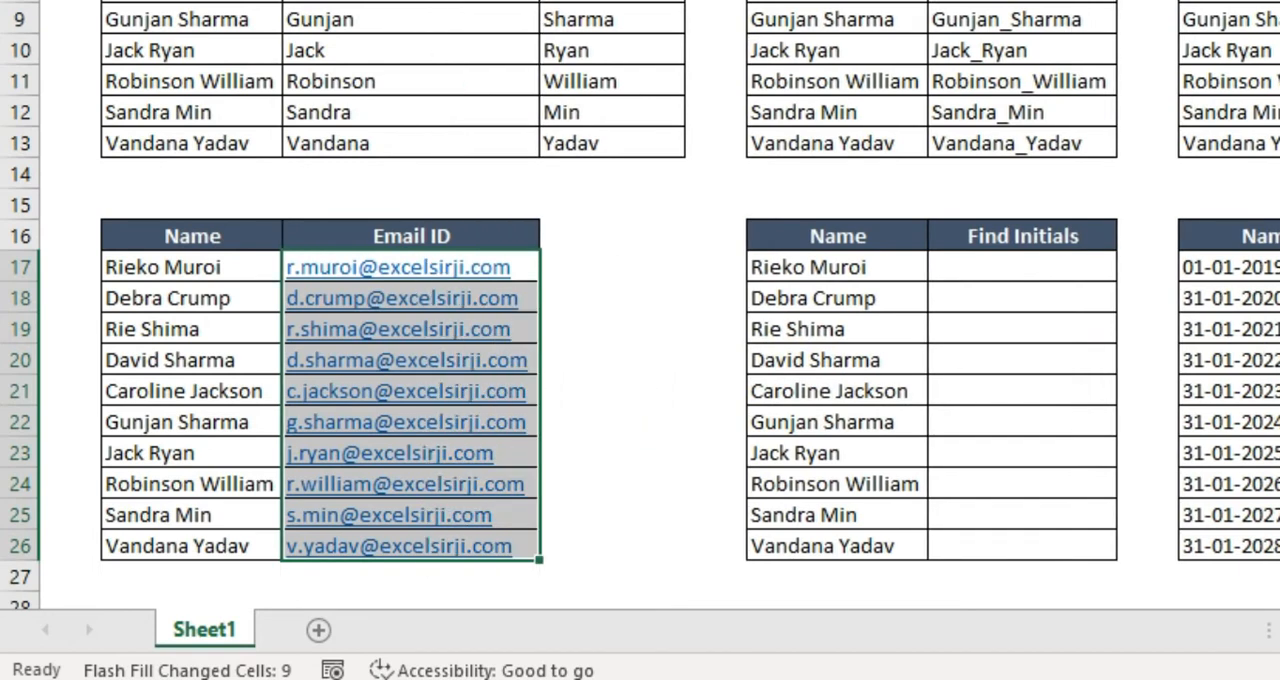
pyautogui.click(774, 368)
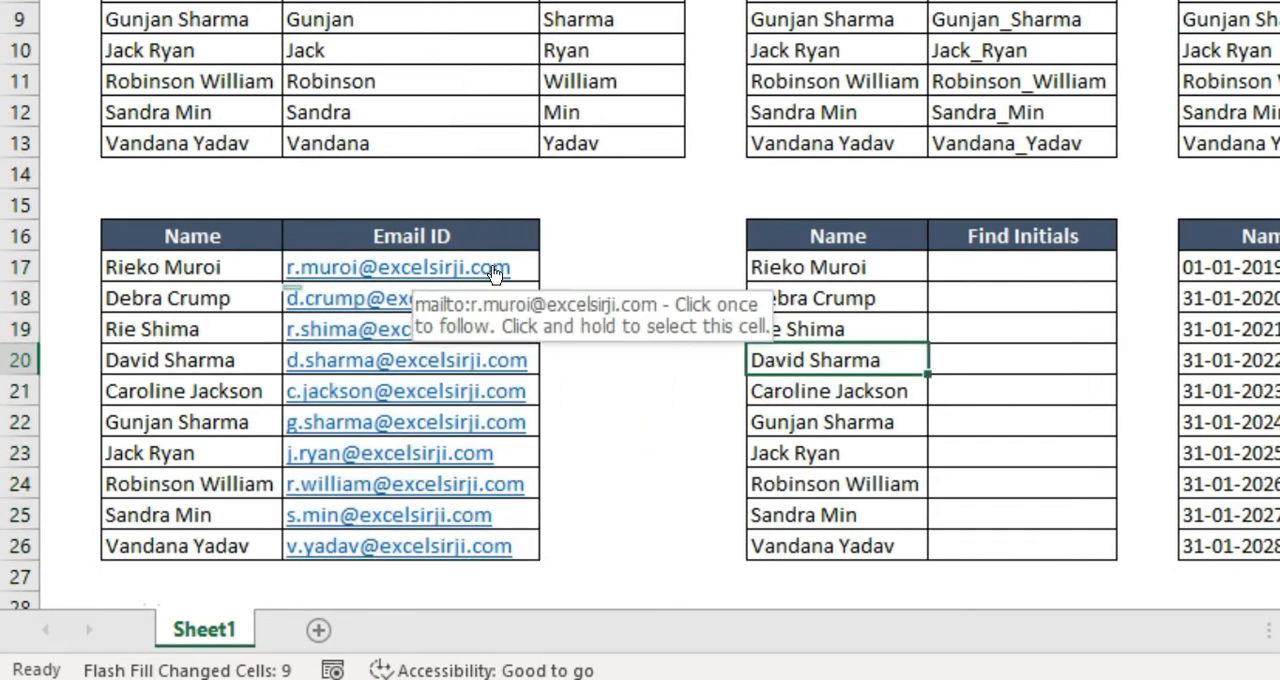
# Enter the initials RM in G17 as the Find Initials example
pyautogui.click(1052, 264)
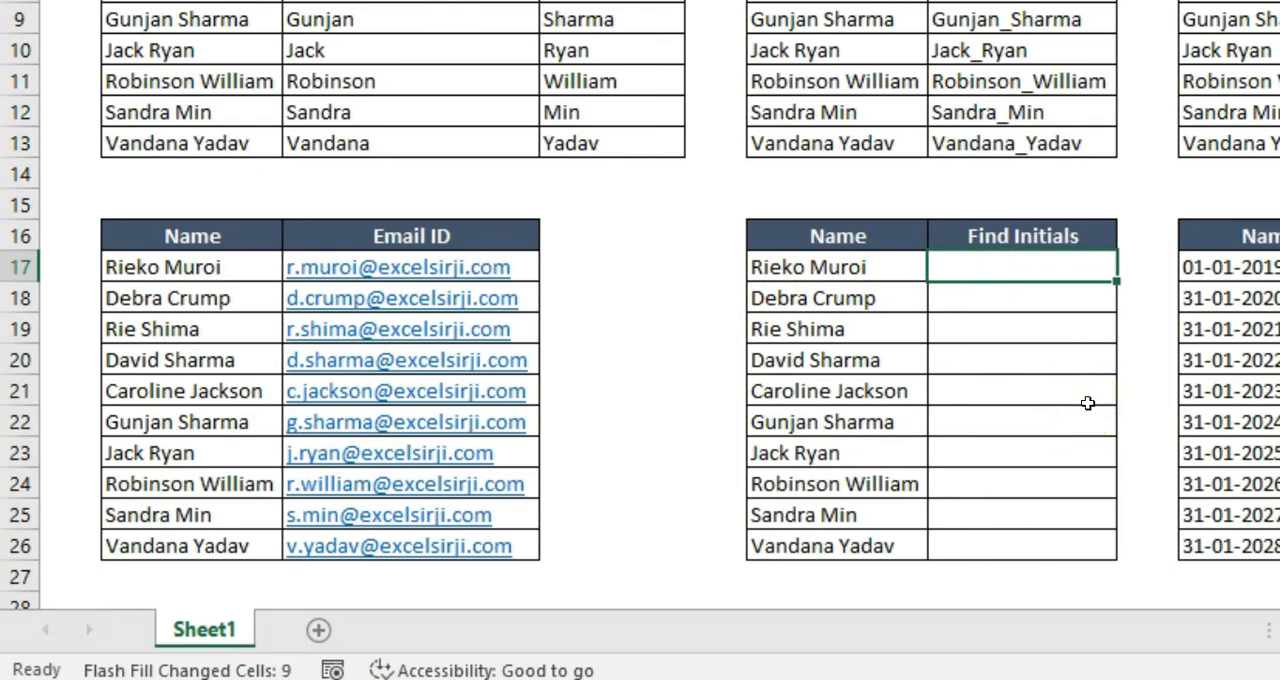
pyautogui.write('Rm')
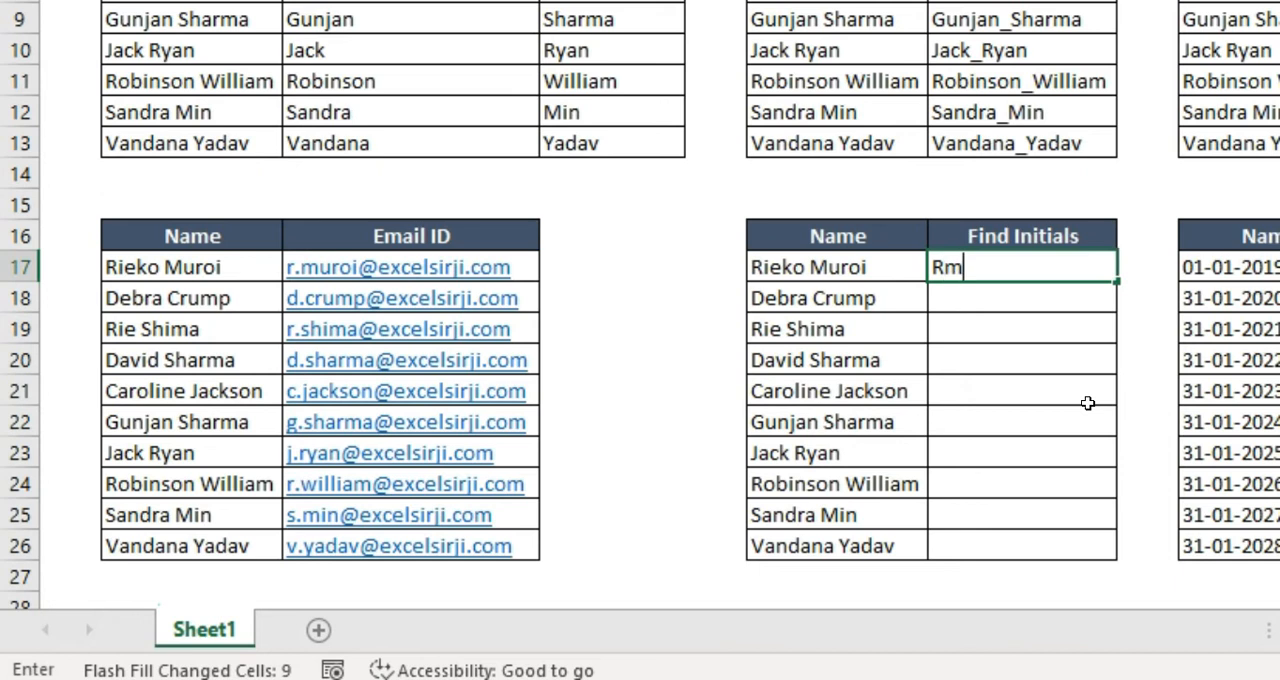
pyautogui.press('Return')
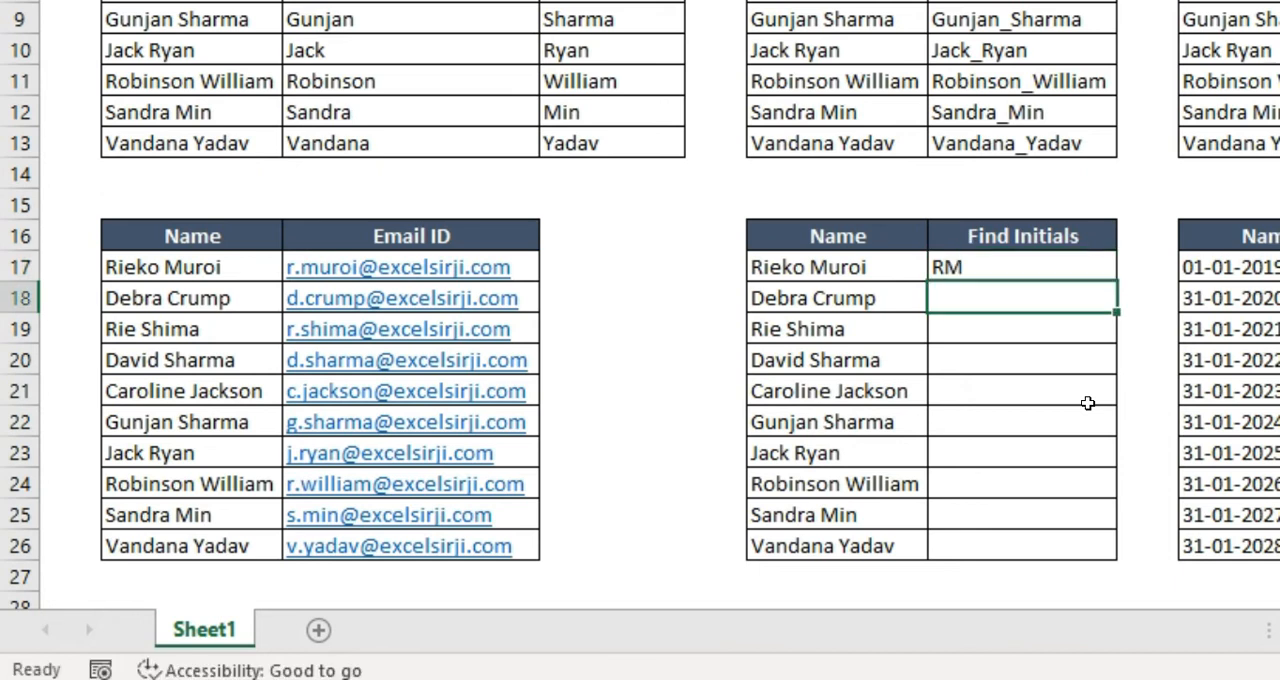
# Flash Fill the Find Initials column G17:G26 from the two-letter example in G17
pyautogui.click(1100, 268)
pyautogui.hotkey('shift', 'Down')
pyautogui.hotkey('shift', 'Down')
pyautogui.hotkey('shift', 'Down')
pyautogui.hotkey('shift', 'Down')
pyautogui.hotkey('shift', 'Down')
pyautogui.hotkey('shift', 'Down')
pyautogui.hotkey('shift', 'Down')
pyautogui.hotkey('shift', 'Down')
pyautogui.hotkey('shift', 'Down')
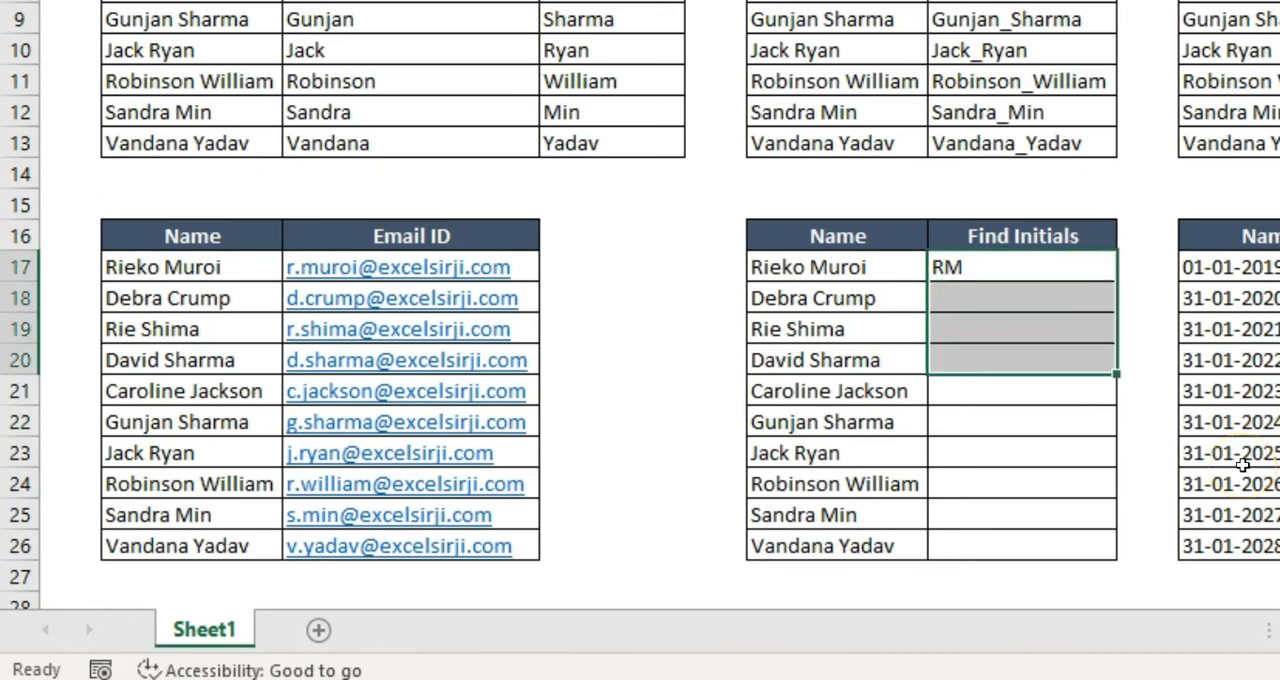
pyautogui.hotkey('ctrl', 'e')
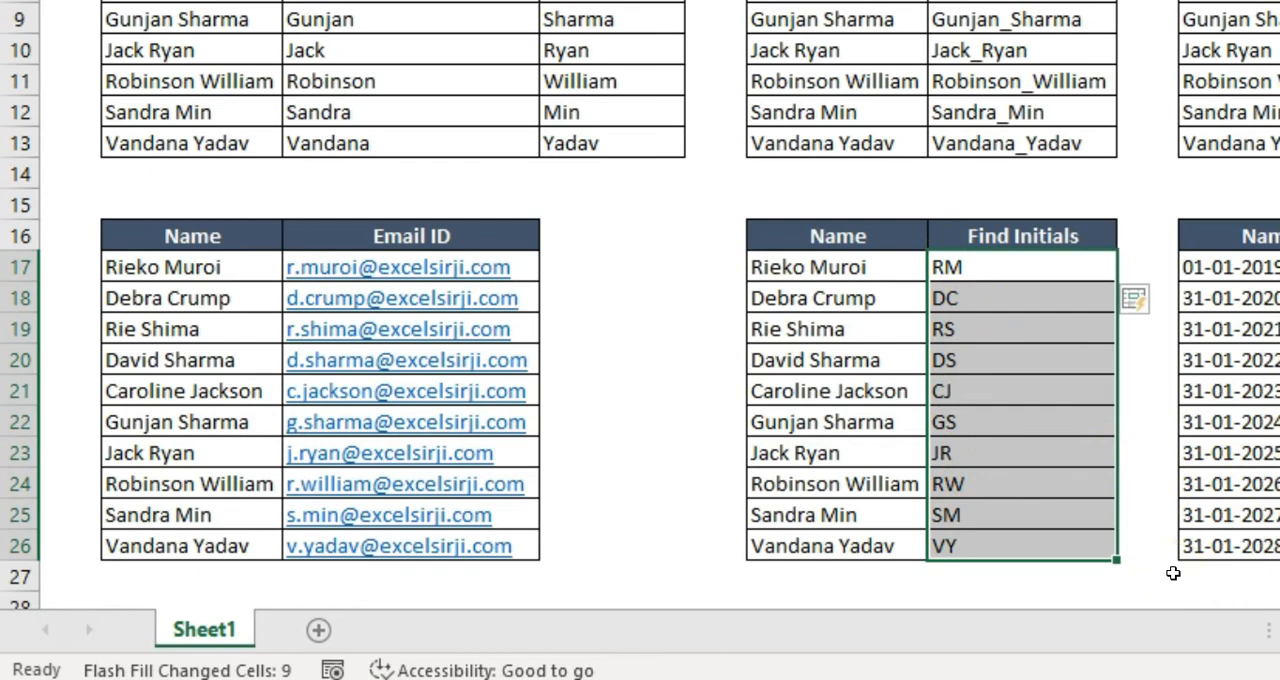
# Clear all the initials from G17:G26
pyautogui.press('Up')
pyautogui.press('Down')
pyautogui.hotkey('shift', 'Down')
pyautogui.hotkey('shift', 'Down')
pyautogui.hotkey('shift', 'Down')
pyautogui.hotkey('shift', 'Down')
pyautogui.hotkey('shift', 'Down')
pyautogui.hotkey('shift', 'Down')
pyautogui.hotkey('shift', 'Down')
pyautogui.hotkey('shift', 'Down')
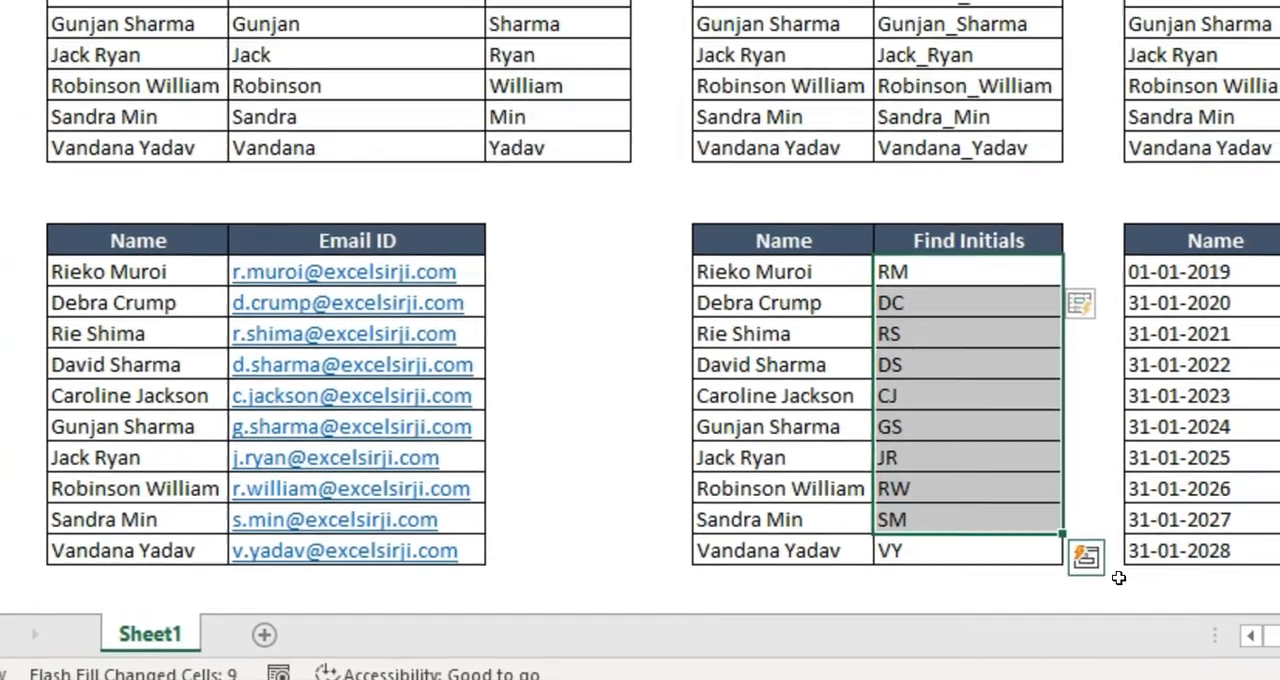
pyautogui.hotkey('shift', 'Down')
pyautogui.press('Delete')
# Enter the first-name initials R, D and R in G17, G18 and G19
pyautogui.press('Up')
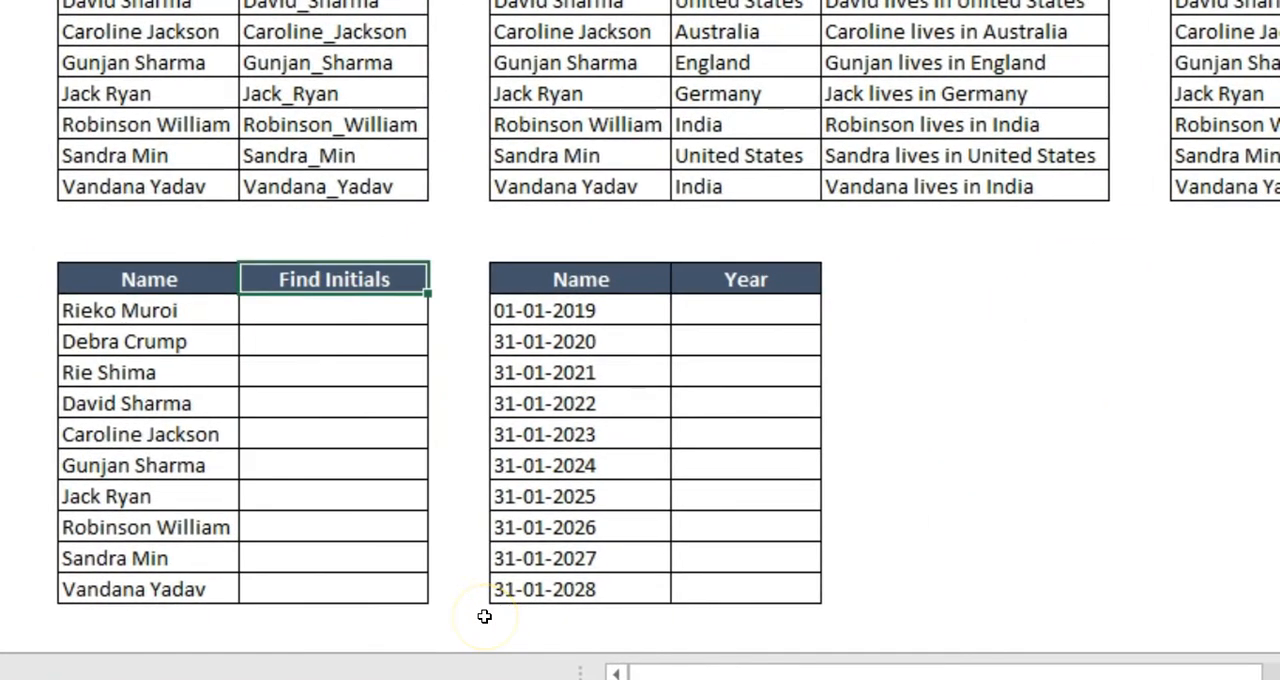
pyautogui.press('Down')
pyautogui.write('R')
pyautogui.press('Return')
pyautogui.write('D')
pyautogui.press('Return')
pyautogui.write('R')
pyautogui.press('Return')
pyautogui.press('Up')
pyautogui.press('Up')
pyautogui.press('Up')
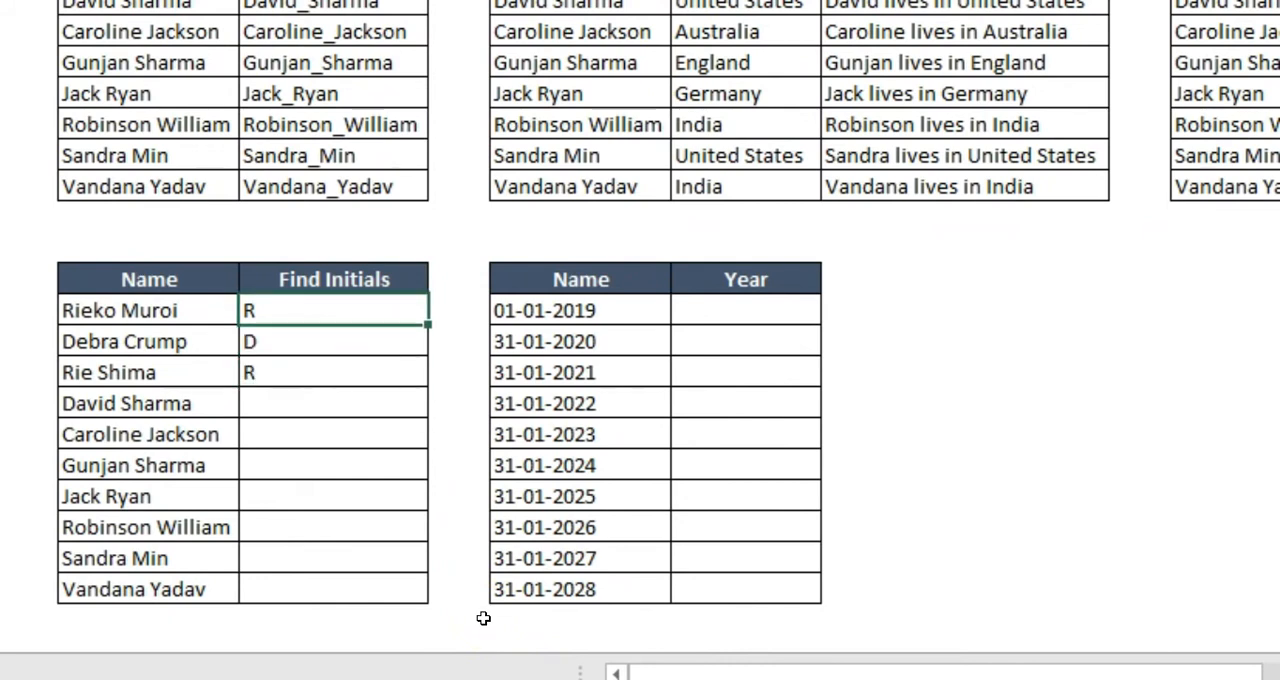
# Auto-fill G17:G19 down to G26 and change the fill option to Flash Fill
pyautogui.hotkey('shift', 'Down')
pyautogui.hotkey('shift', 'Down')
pyautogui.moveTo(428, 387); pyautogui.dragTo(417, 596)
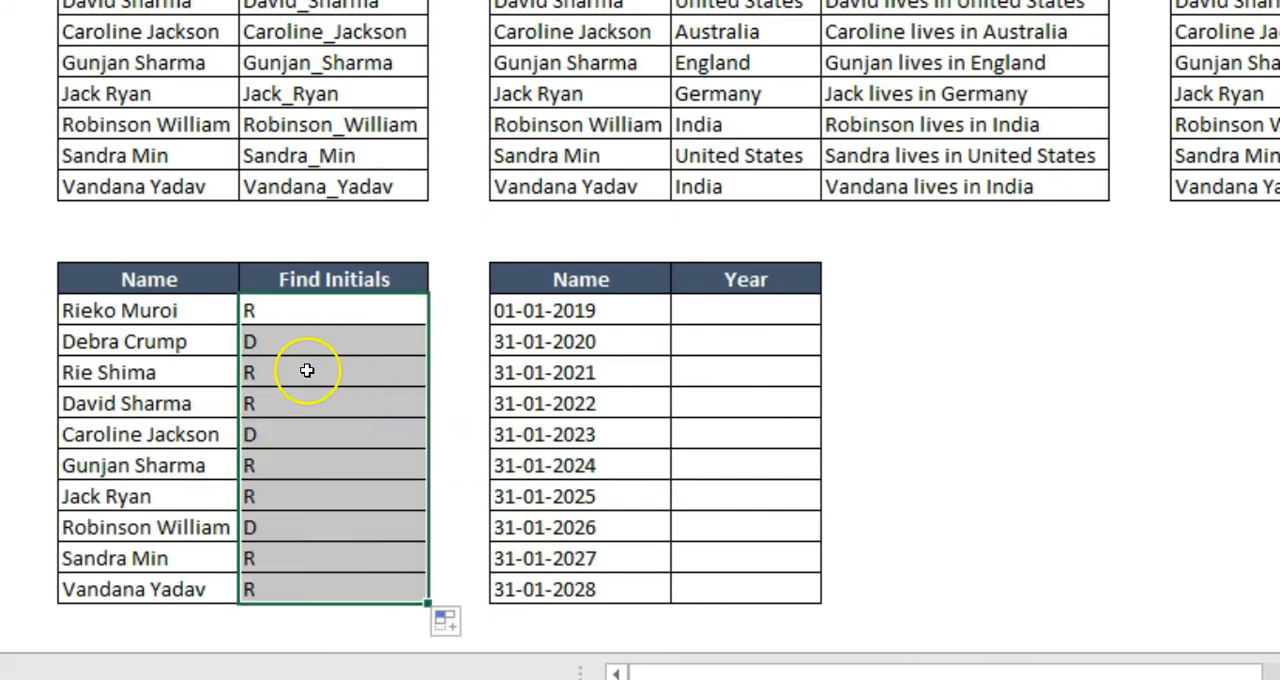
pyautogui.click(450, 625)
pyautogui.click(453, 587)
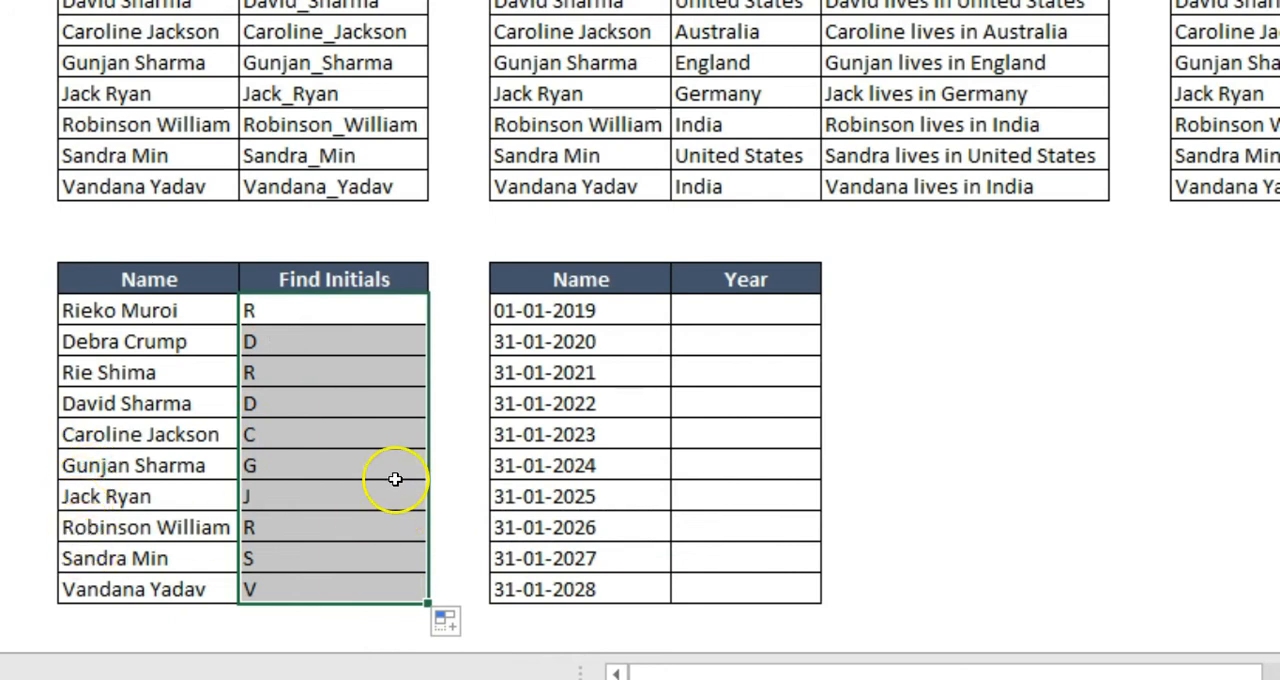
# Replace the example in G17 with Ri and empty the filled cells G18:G26
pyautogui.click(343, 311)
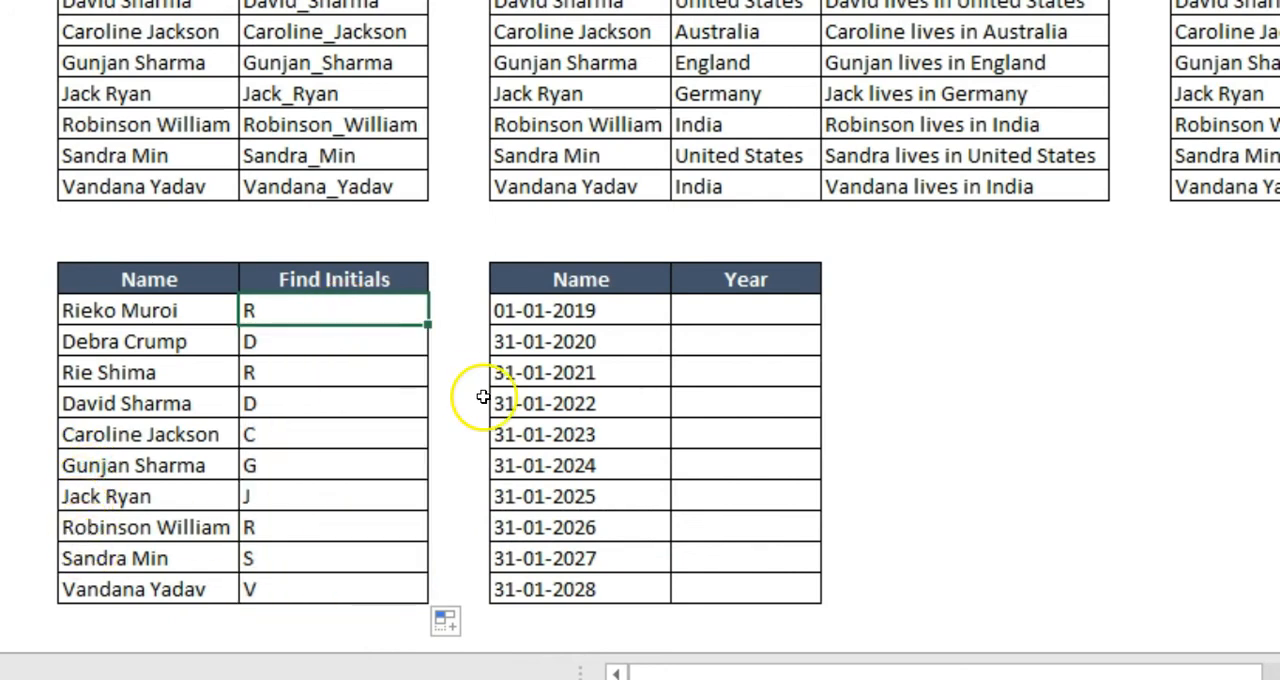
pyautogui.write('Ri')
pyautogui.press('Return')
pyautogui.hotkey('ctrl', 'z')
pyautogui.press('Up')
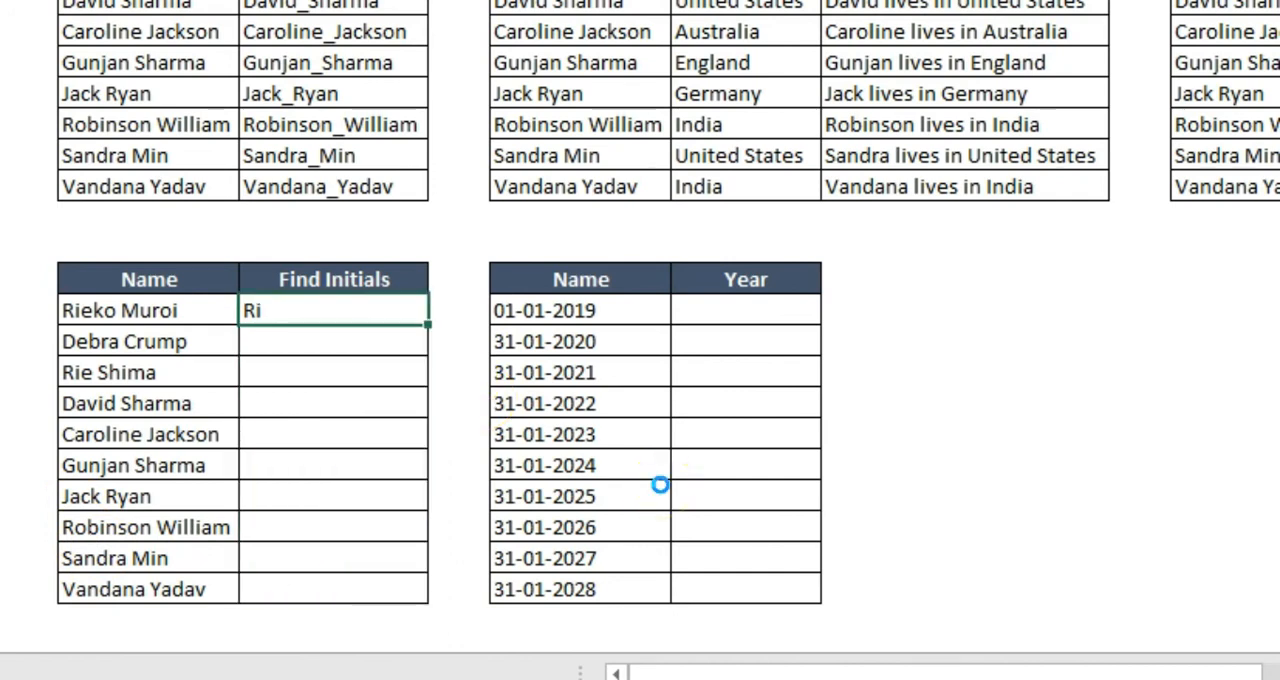
# Flash Fill G17:G26 with the first two letters of each name from the Ri example
pyautogui.hotkey('shift', 'Down')
pyautogui.hotkey('shift', 'Down')
pyautogui.hotkey('shift', 'Down')
pyautogui.hotkey('shift', 'Down')
pyautogui.hotkey('shift', 'Down')
pyautogui.hotkey('shift', 'Down')
pyautogui.hotkey('shift', 'Down')
pyautogui.hotkey('shift', 'Down')
pyautogui.hotkey('shift', 'Down')
pyautogui.hotkey('shift', 'Down')
pyautogui.hotkey('shift', 'Down')
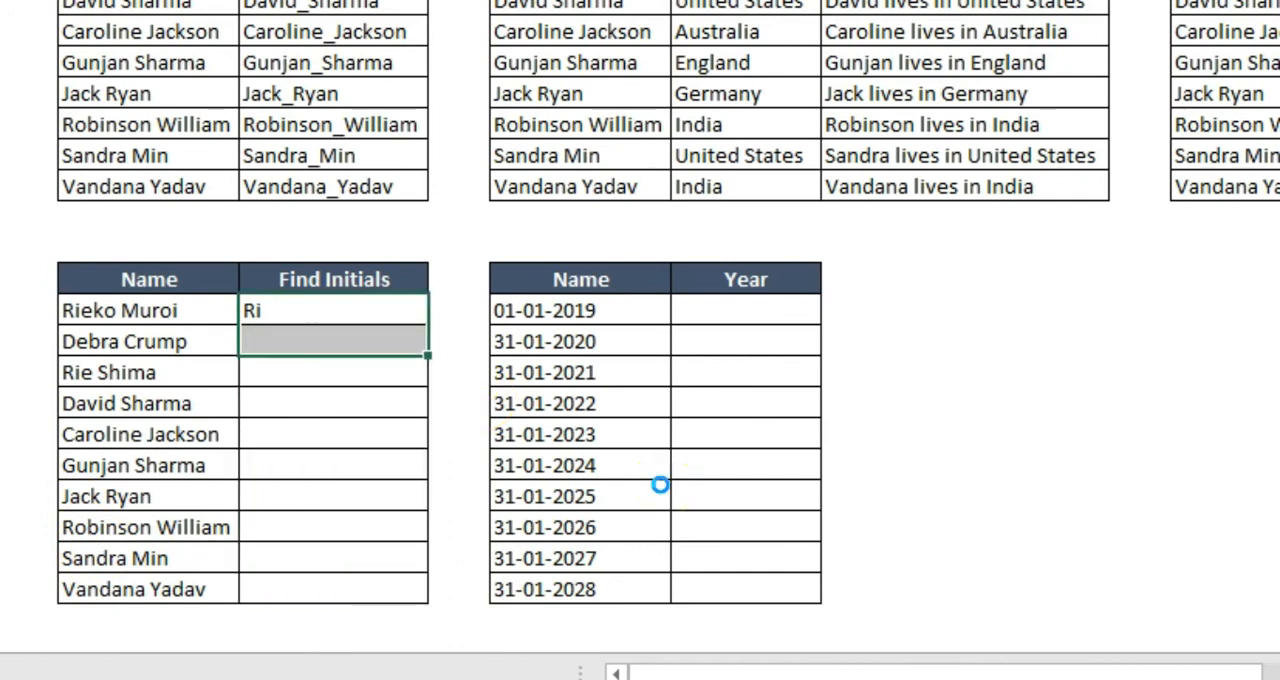
pyautogui.hotkey('shift', 'Up')
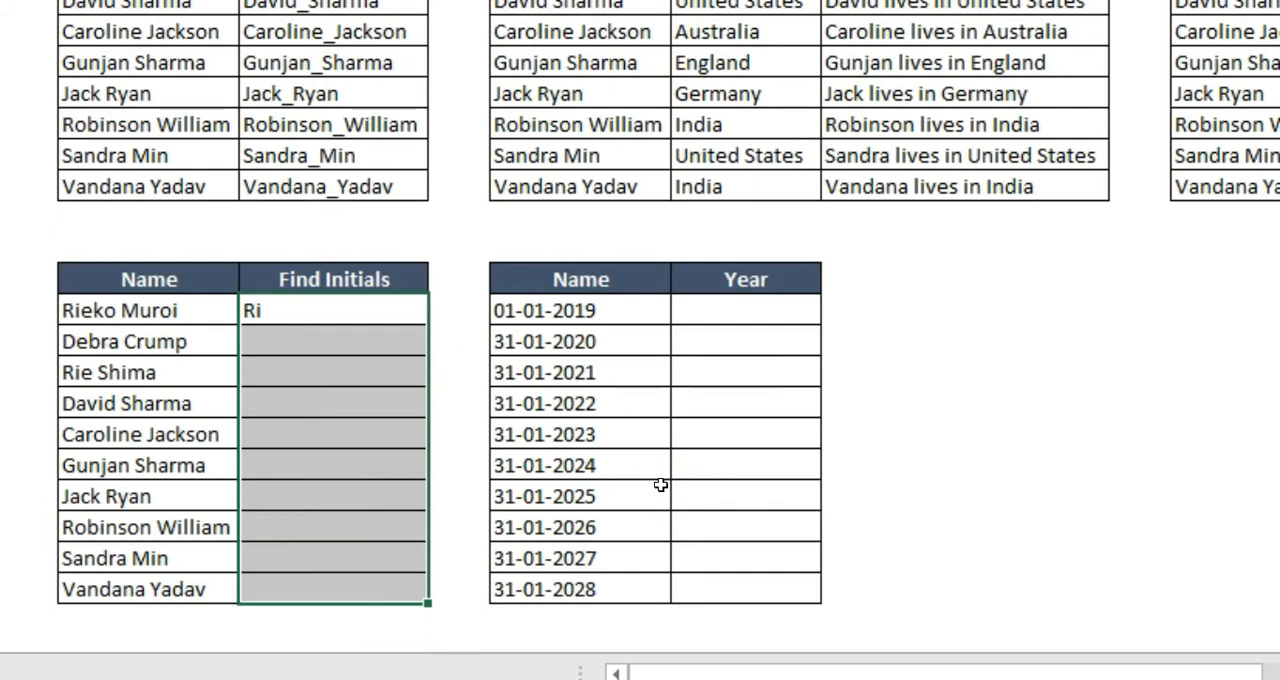
pyautogui.hotkey('ctrl', 'e')
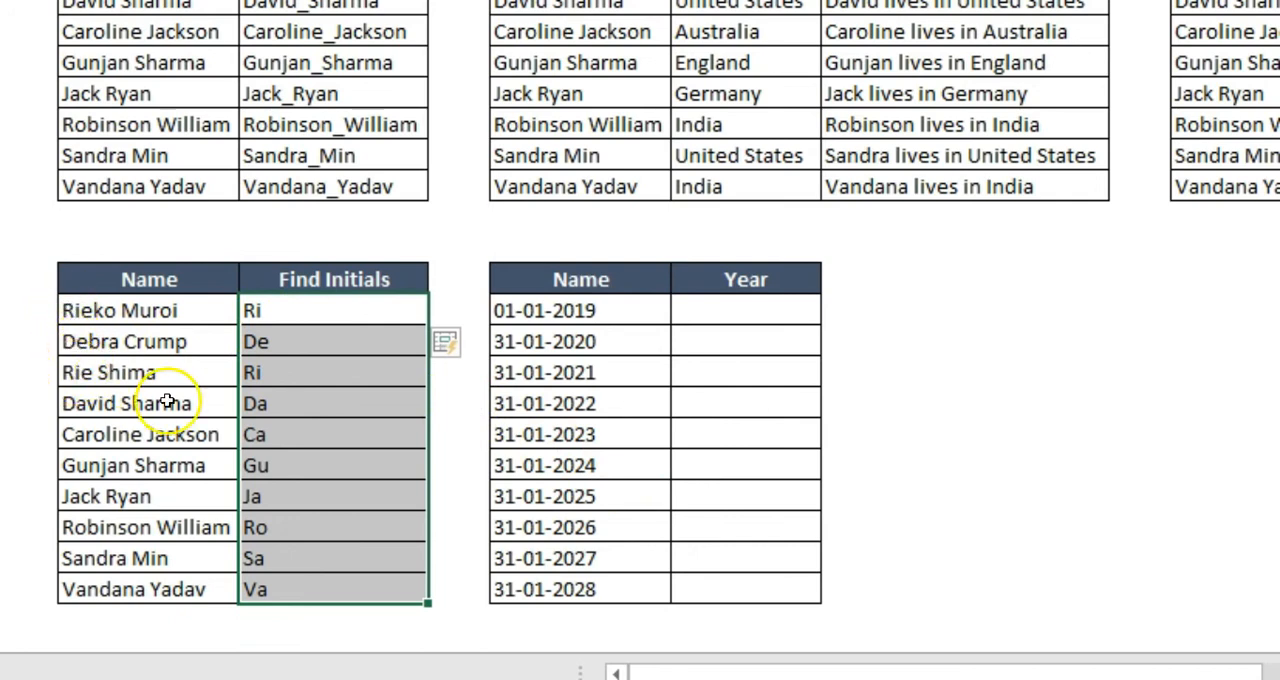
# Empty the filled initials in G18:G26, keeping the Ri example in G17
pyautogui.click(303, 311)
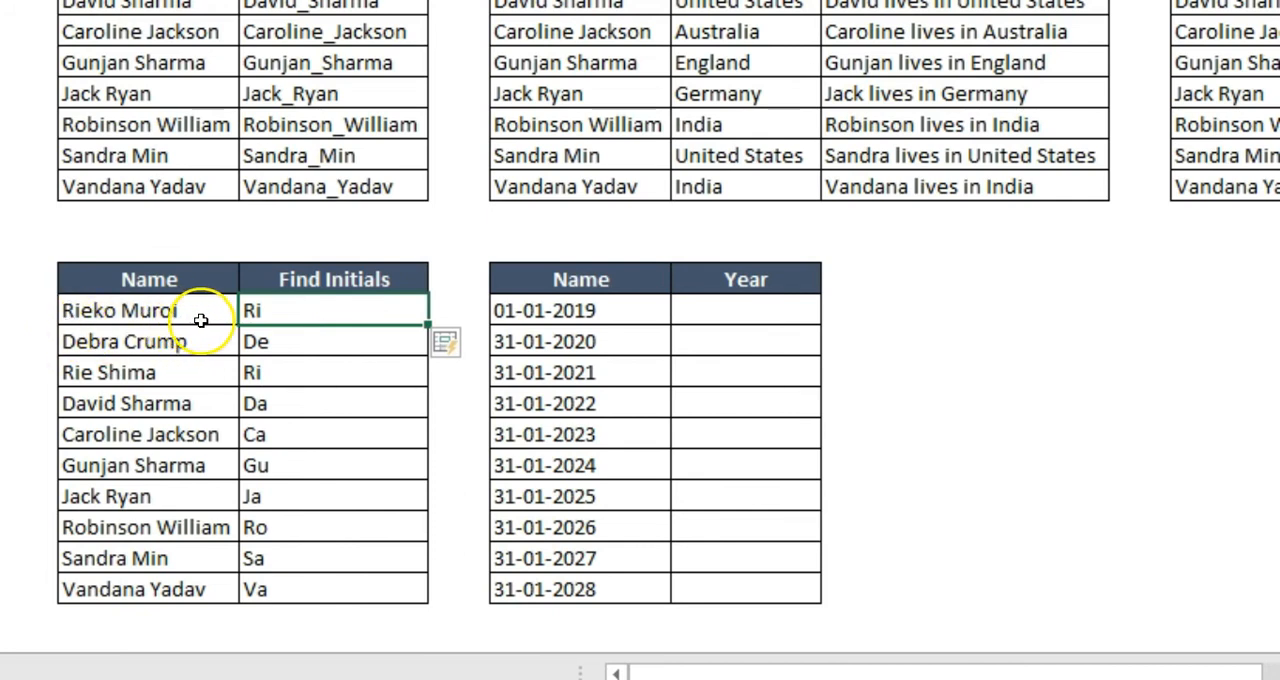
pyautogui.click(312, 346)
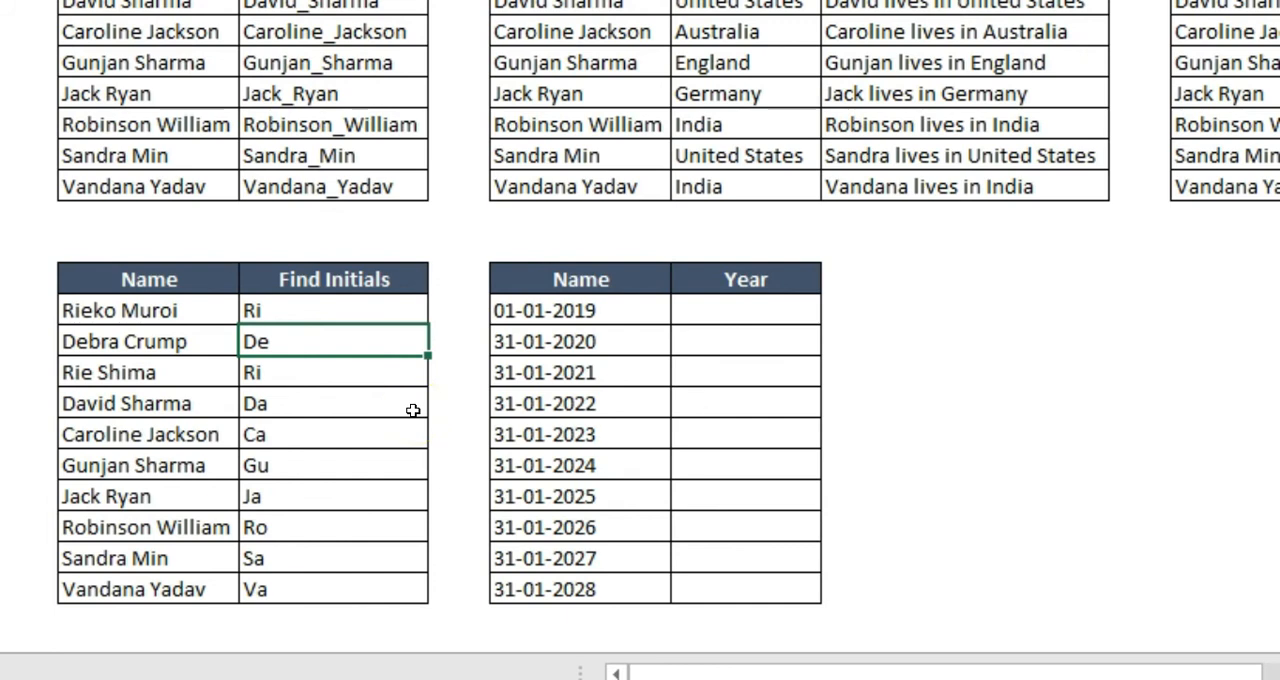
pyautogui.hotkey('ctrl', 'shift', 'Down')
pyautogui.press('Delete')
pyautogui.press('Up')
pyautogui.press('Down')
# Enter the examples Dp in G18 and Ra in G19, combining each name's first and last letters
pyautogui.write('D')
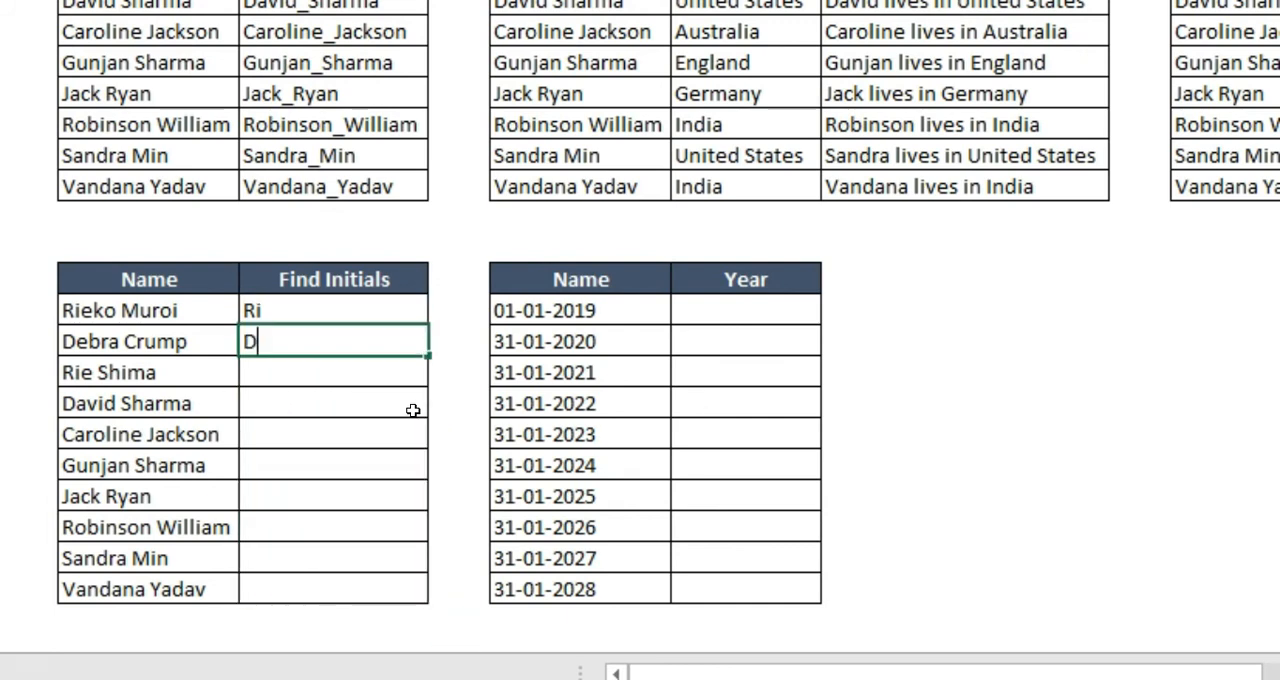
pyautogui.click(403, 398)
pyautogui.write('p')
pyautogui.press('Return')
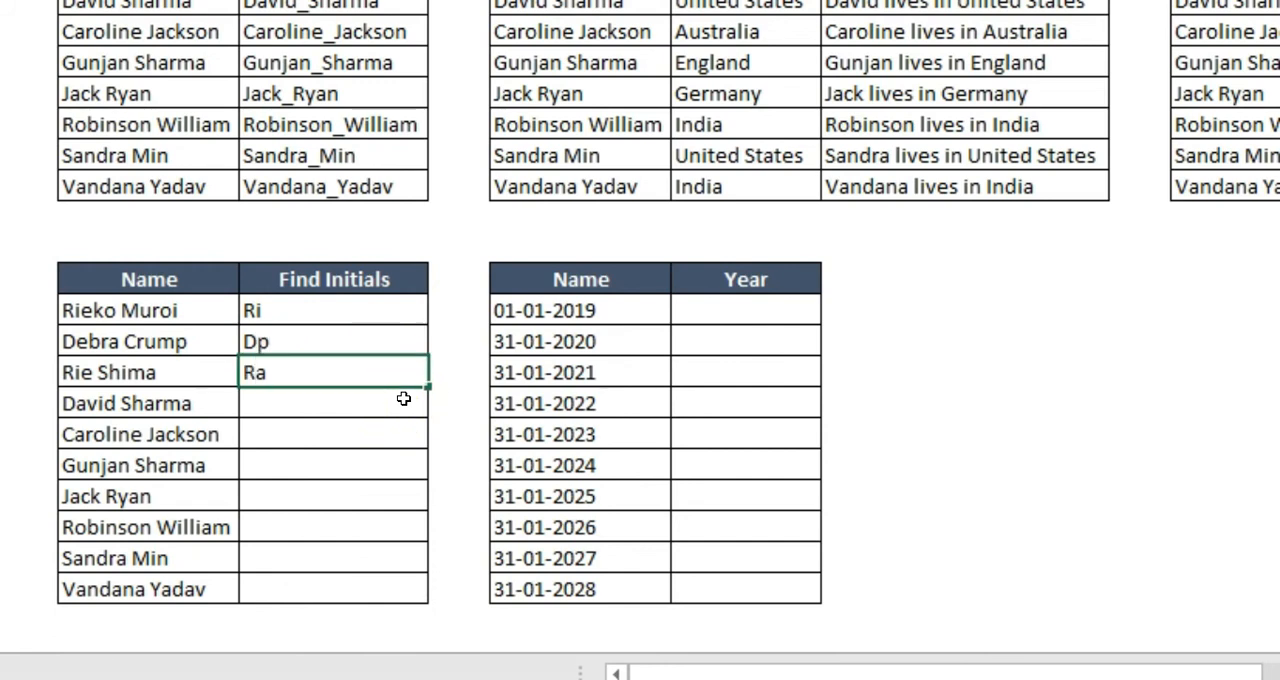
pyautogui.press('Return')
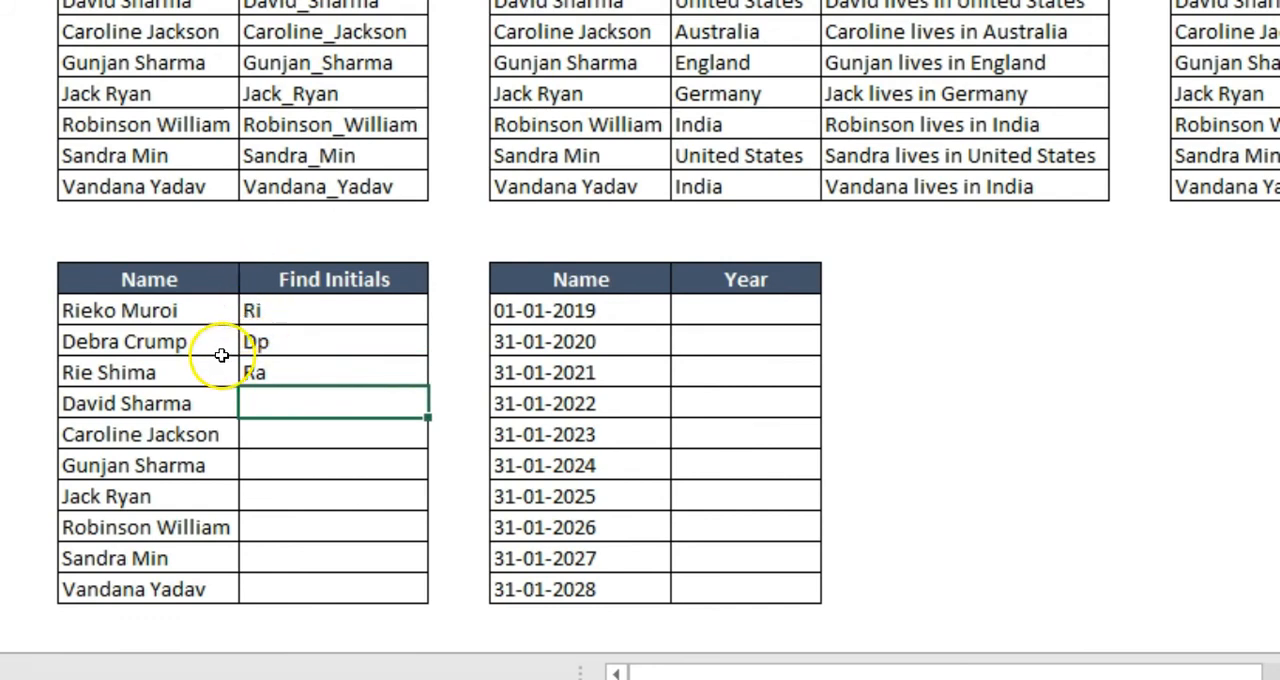
# Flash Fill the Find Initials column G17:G26 from the Ri, Dp and Ra examples
pyautogui.click(296, 321)
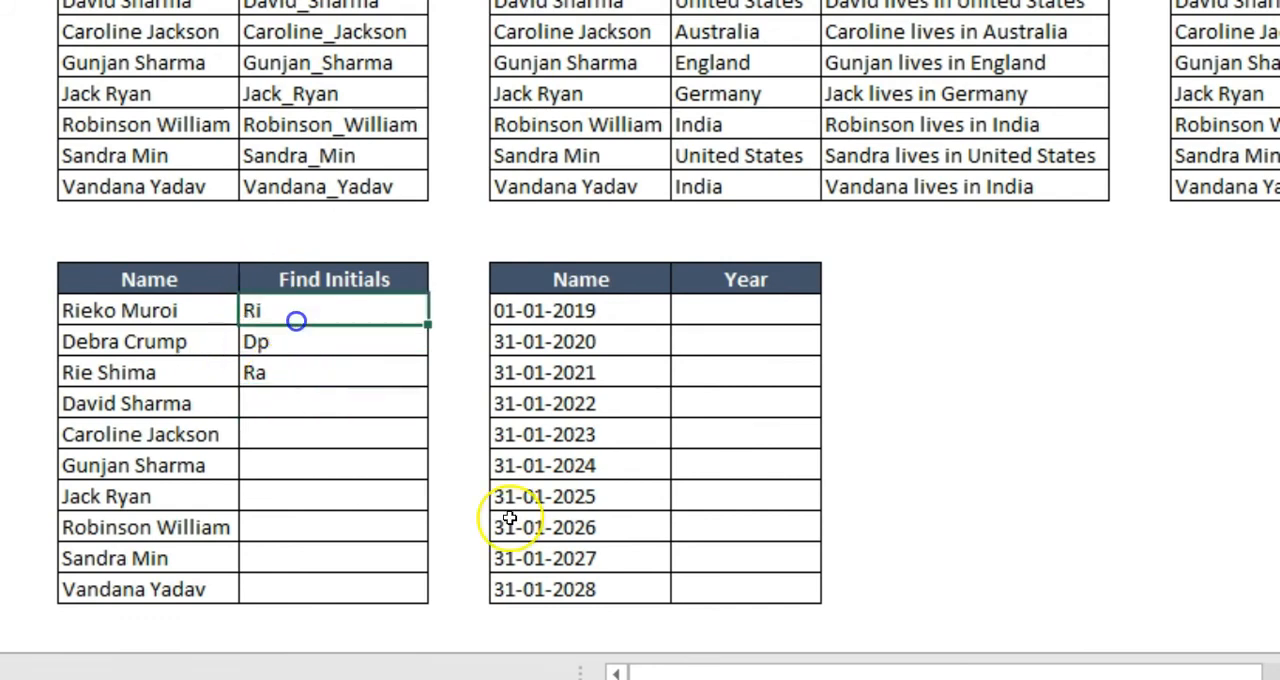
pyautogui.hotkey('ctrl', 'shift', 'Down')
pyautogui.hotkey('shift', 'Down')
pyautogui.hotkey('shift', 'Down')
pyautogui.hotkey('shift', 'Down')
pyautogui.hotkey('shift', 'Down')
pyautogui.hotkey('shift', 'Down')
pyautogui.hotkey('shift', 'Down')
pyautogui.hotkey('shift', 'Down')
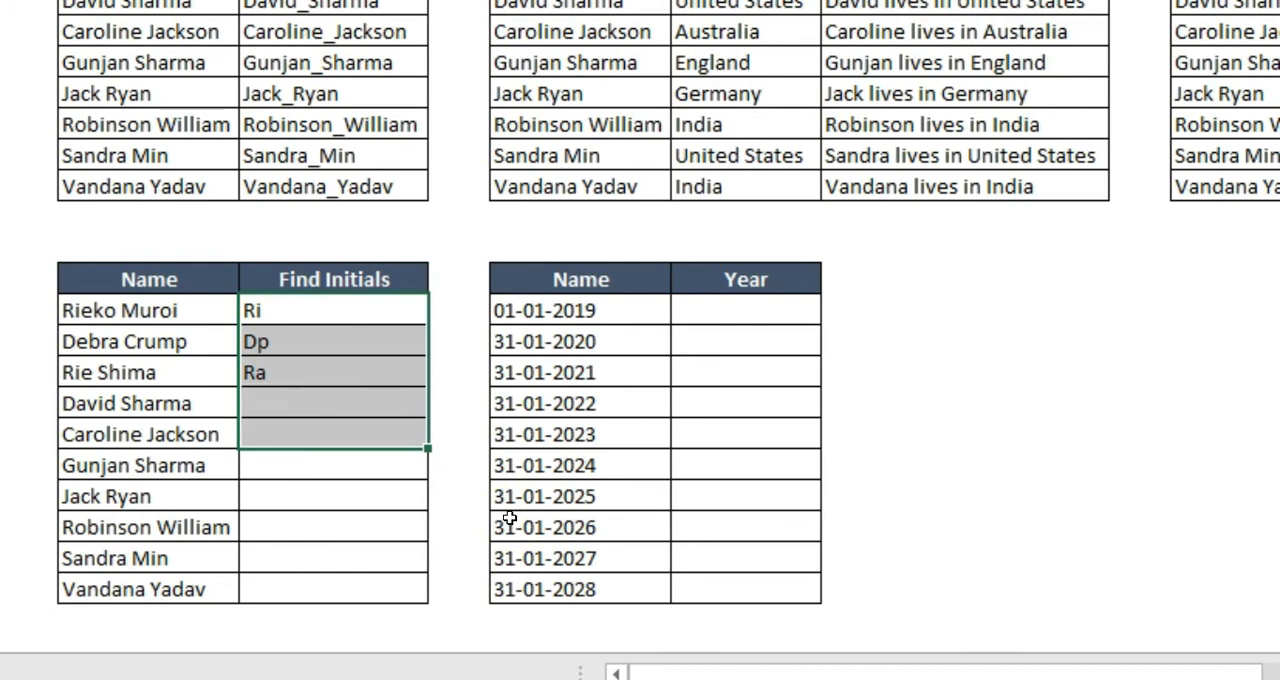
pyautogui.hotkey('ctrl', 'e')
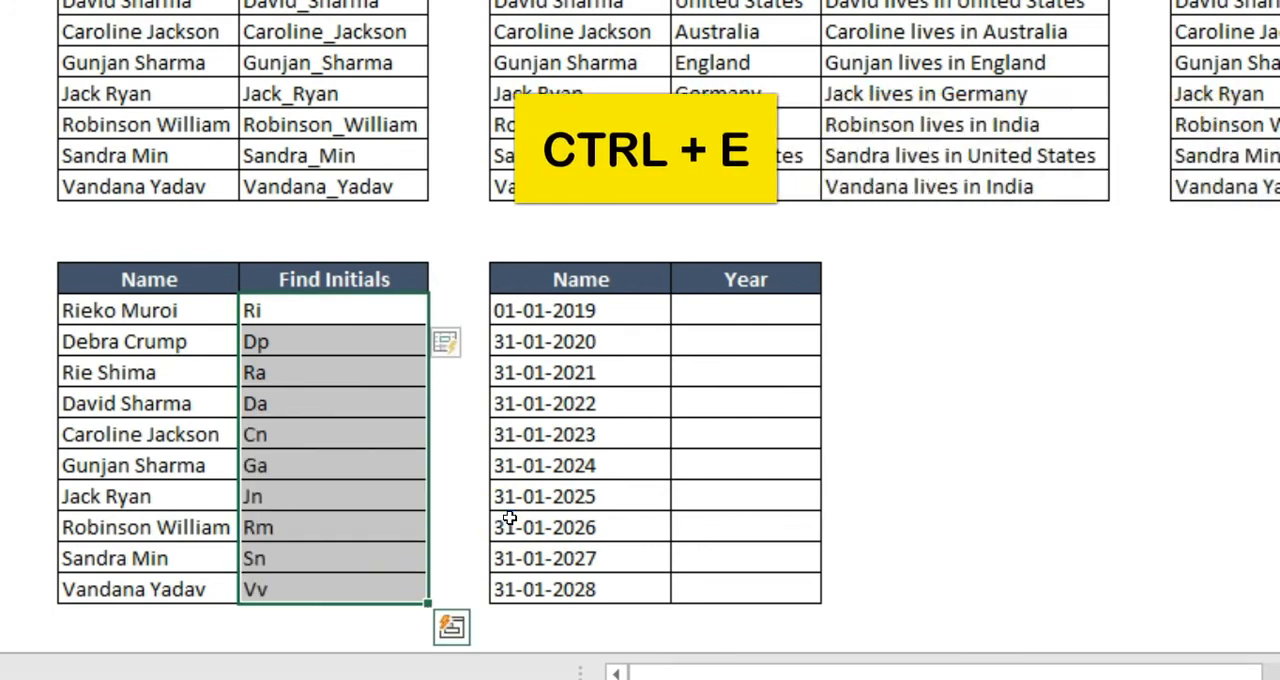
pyautogui.click(500, 434)
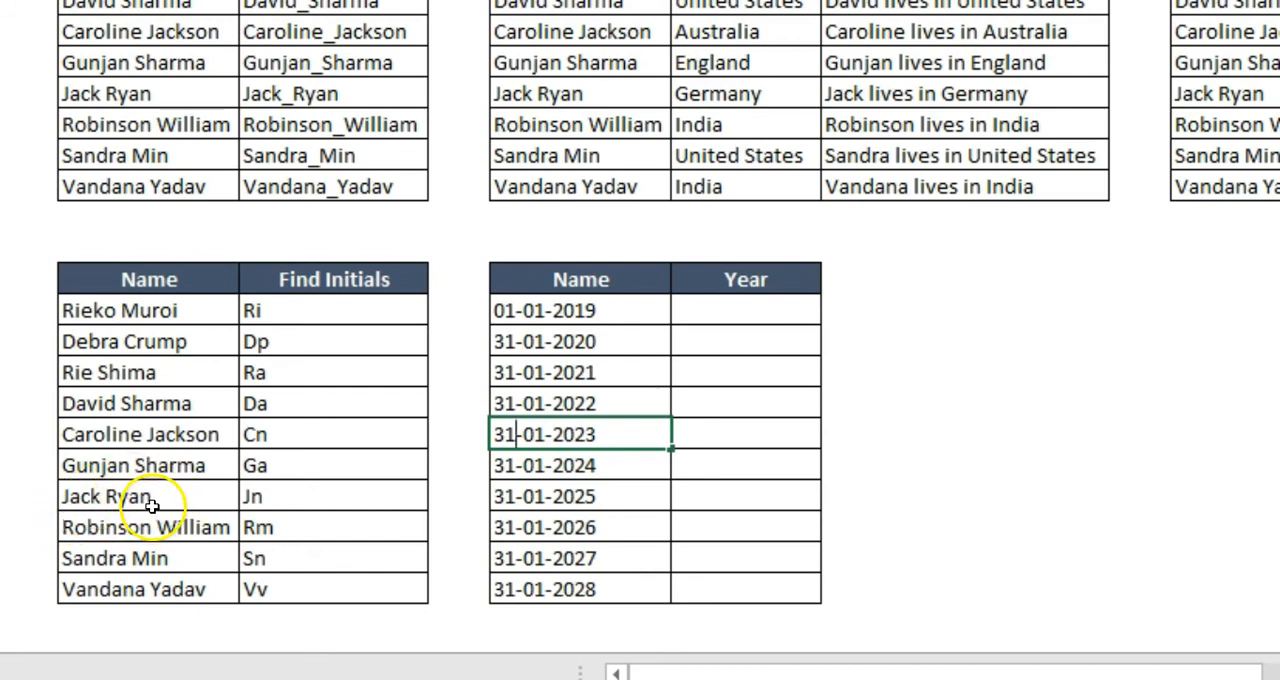
pyautogui.click(471, 596)
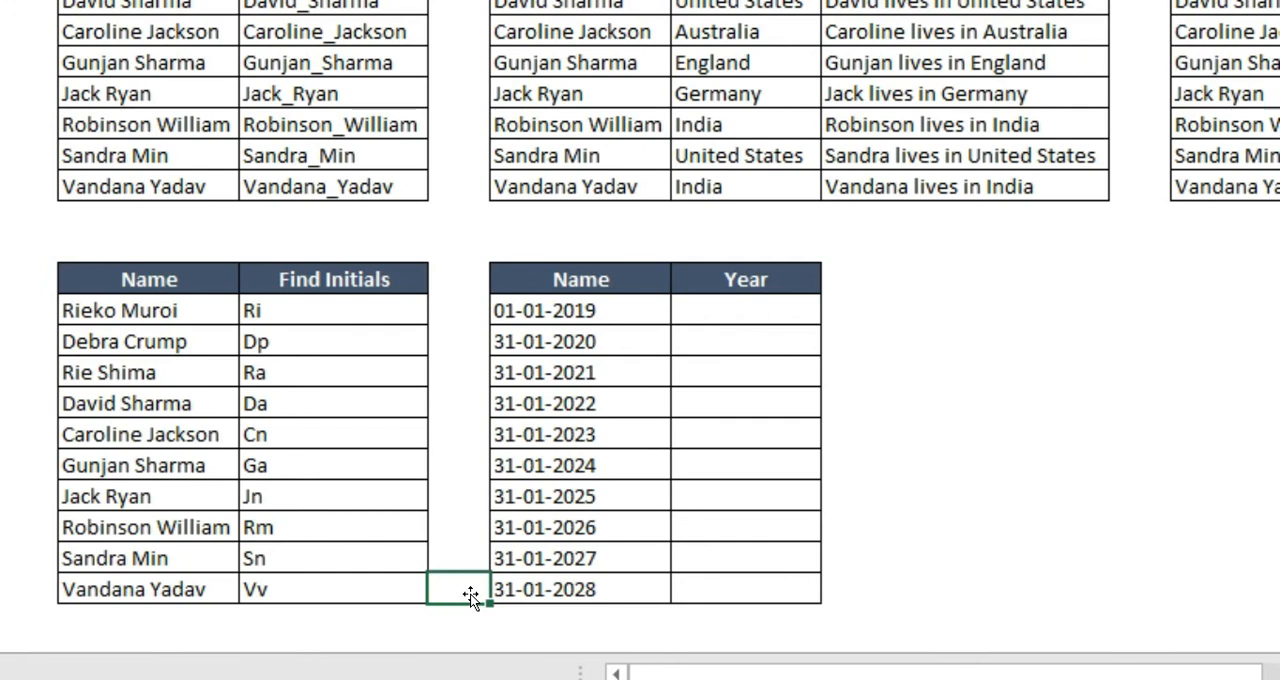
# Enter 2019 as the first Year value, start 2020 below it and accept the Flash Fill suggestion for the remaining dates
pyautogui.click(735, 318)
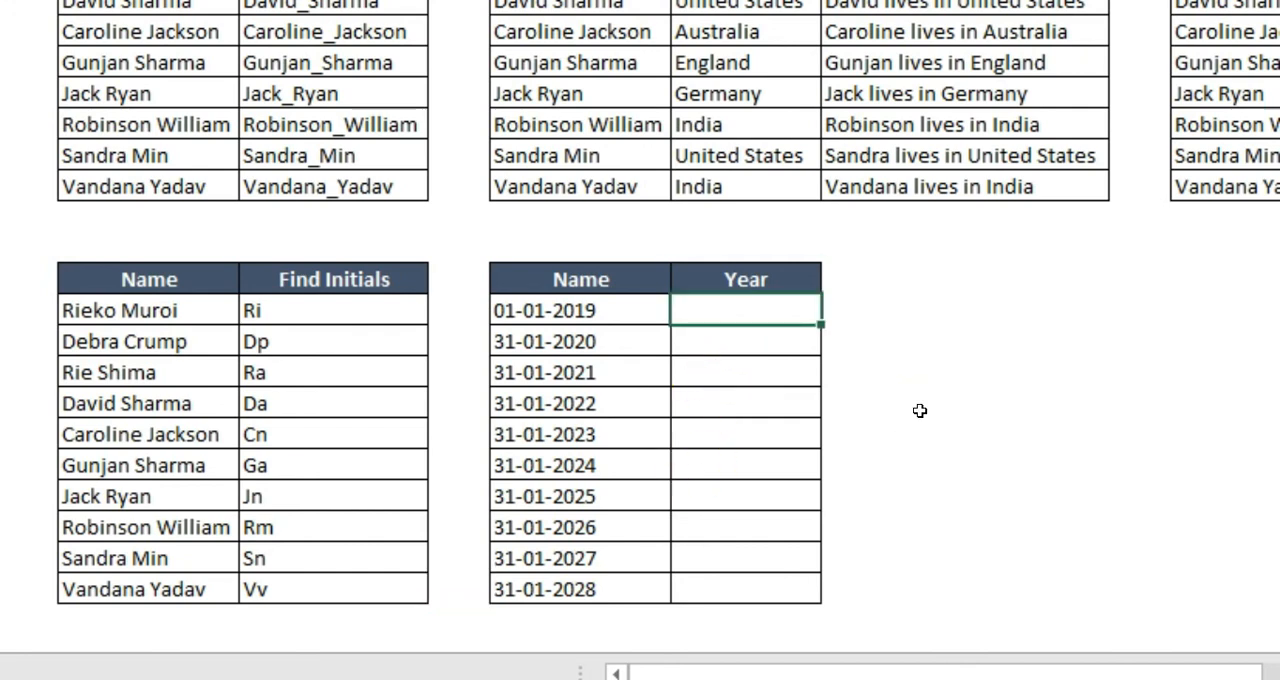
pyautogui.write('2019')
pyautogui.press('Return')
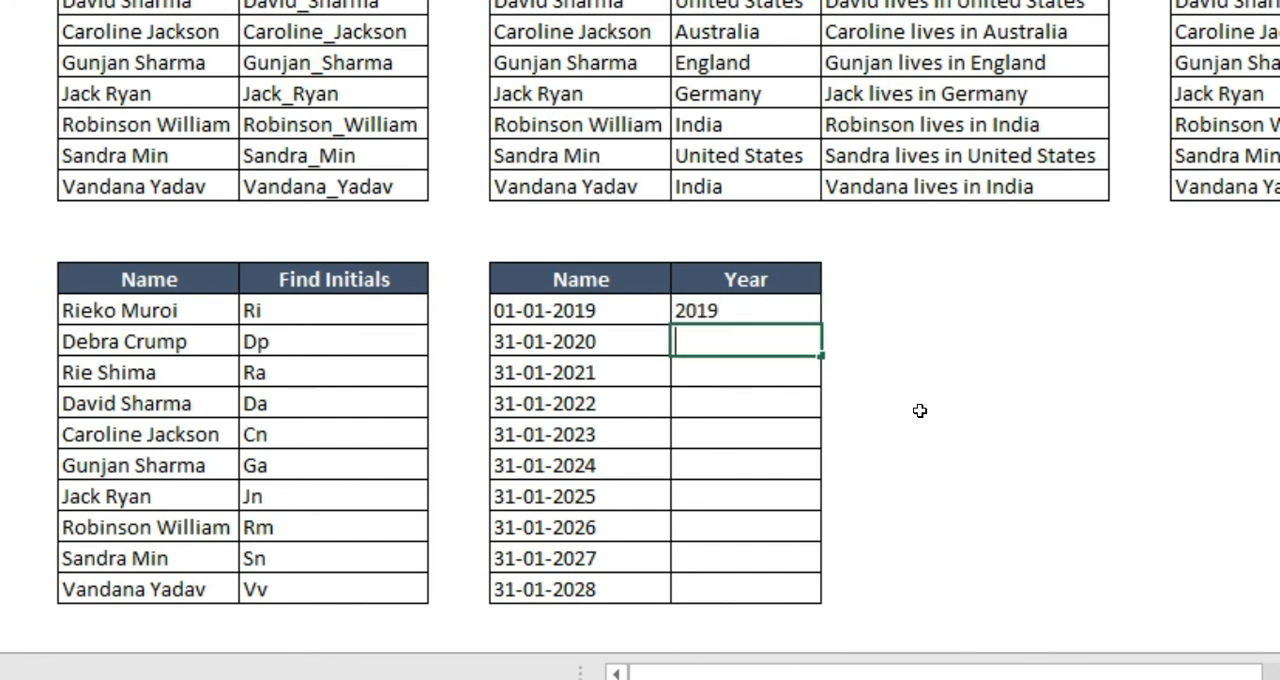
pyautogui.write('2')
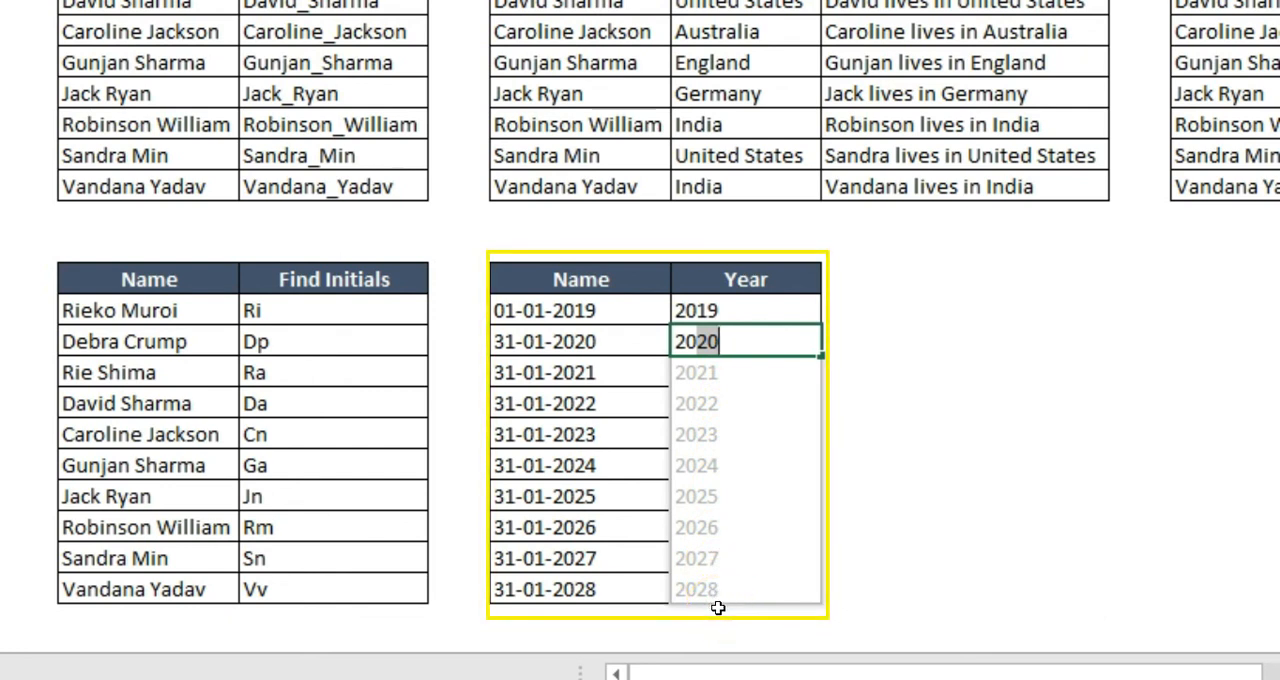
pyautogui.press('Return')
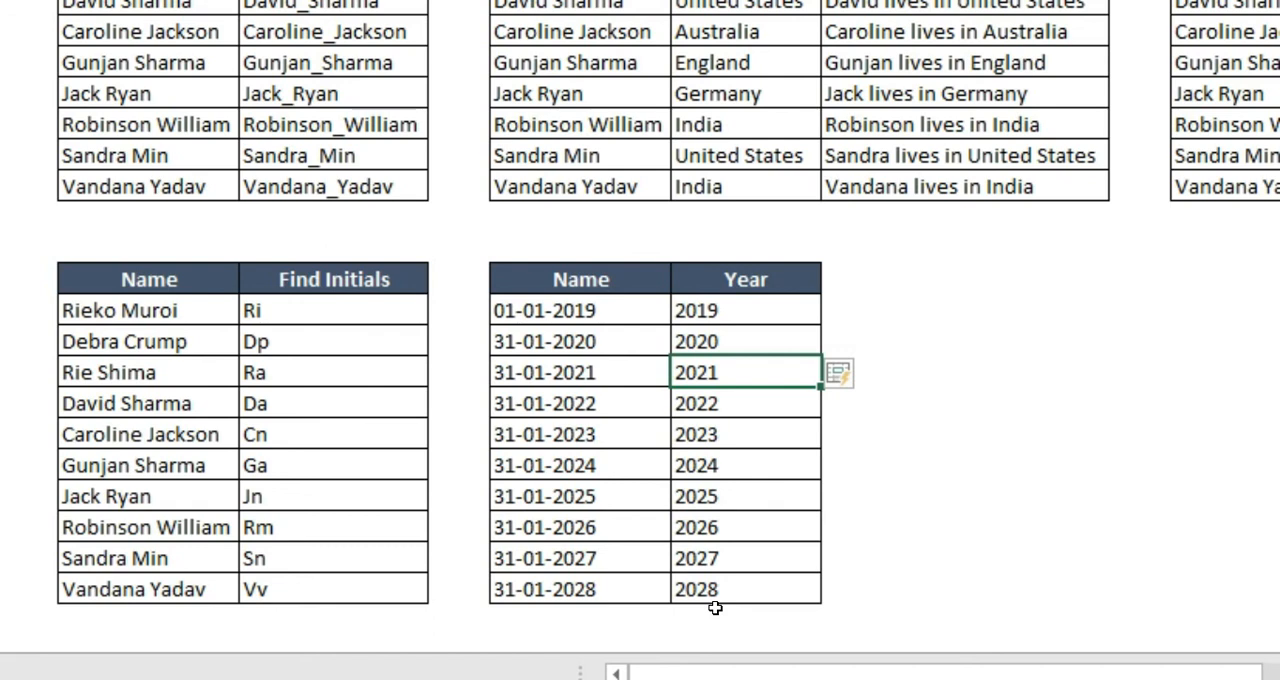
pyautogui.press('Right')
pyautogui.press('Up')
pyautogui.press('Left')
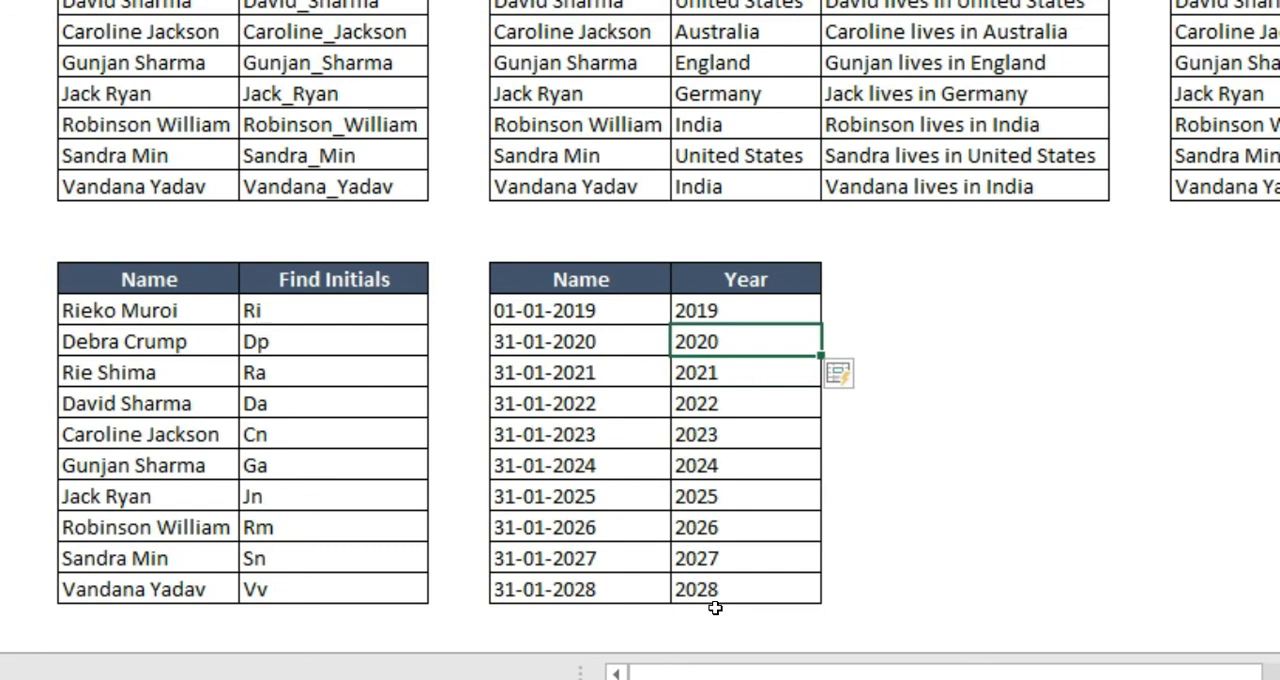